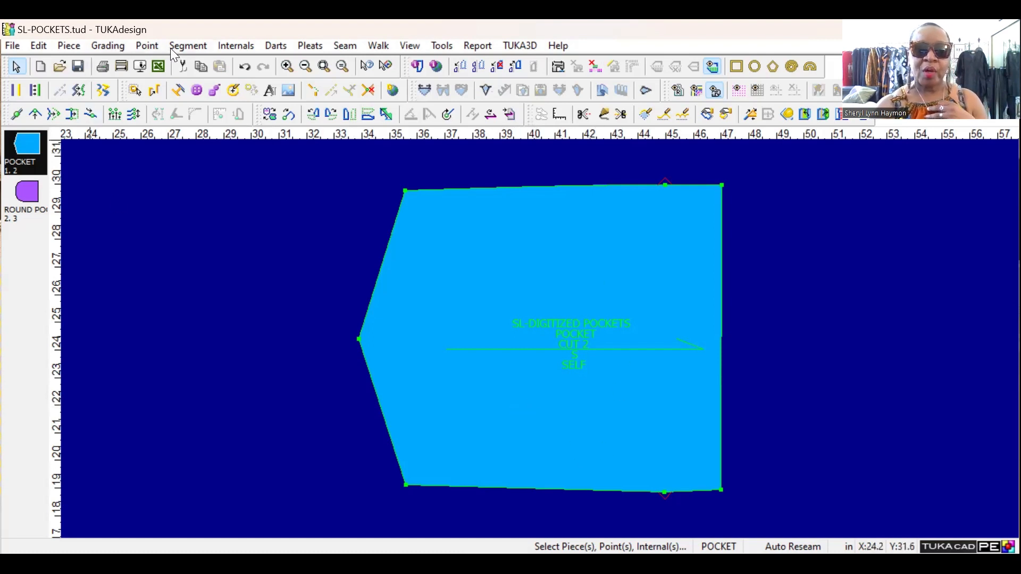
# Rename the pocket's base size to ME-M in the size list
pyautogui.click(106, 46)
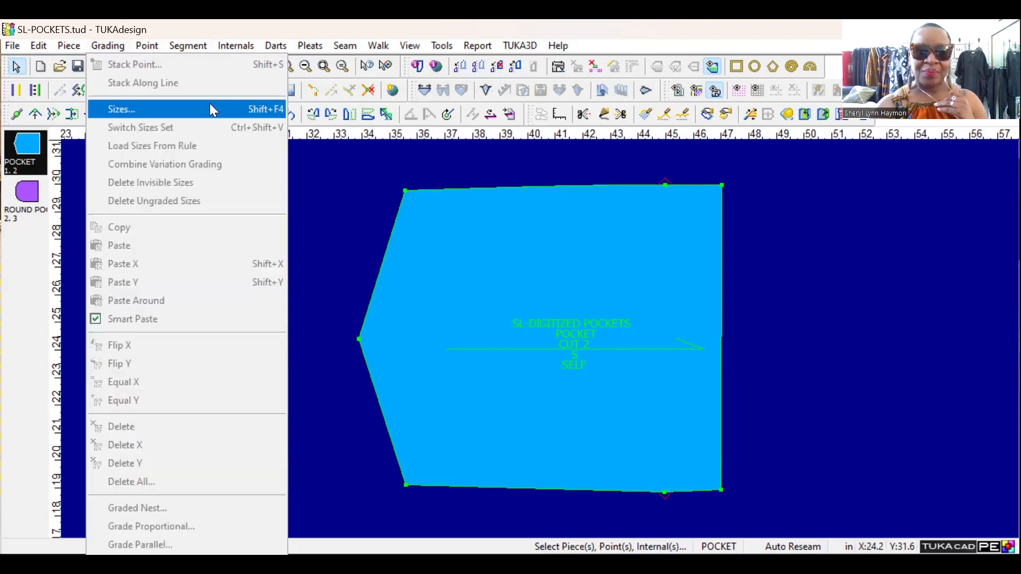
pyautogui.click(211, 109)
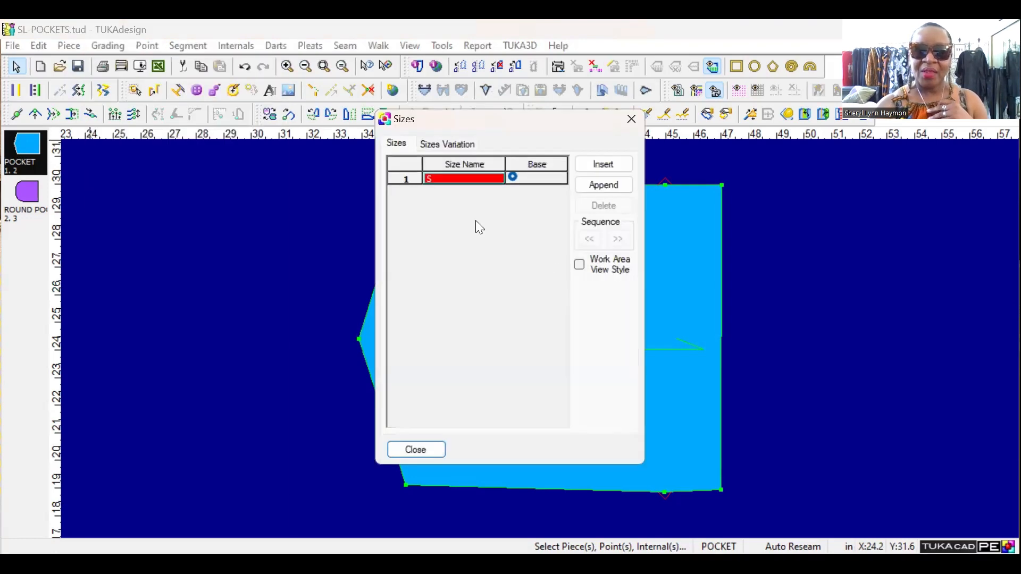
pyautogui.click(432, 180)
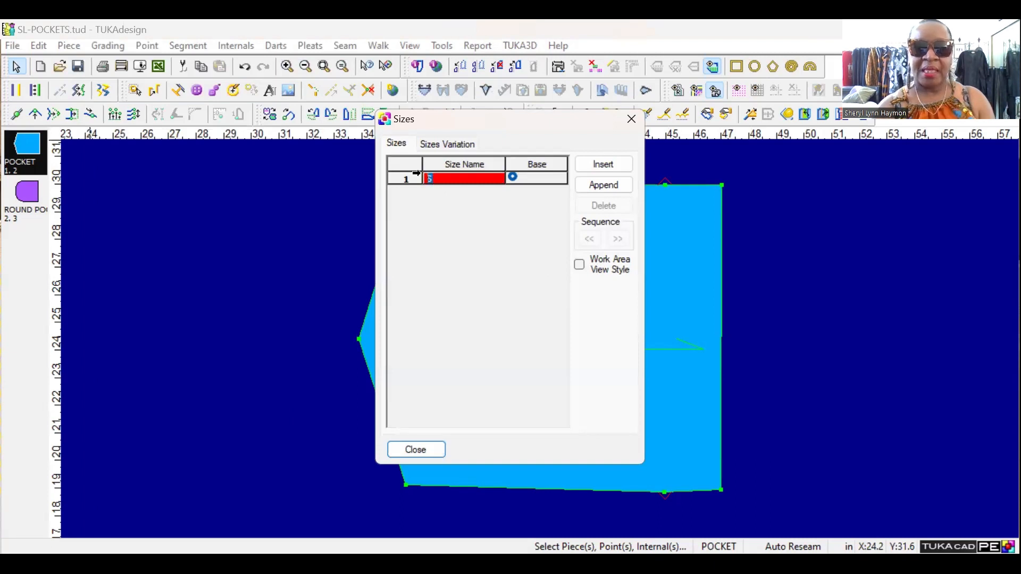
pyautogui.write('ME-')
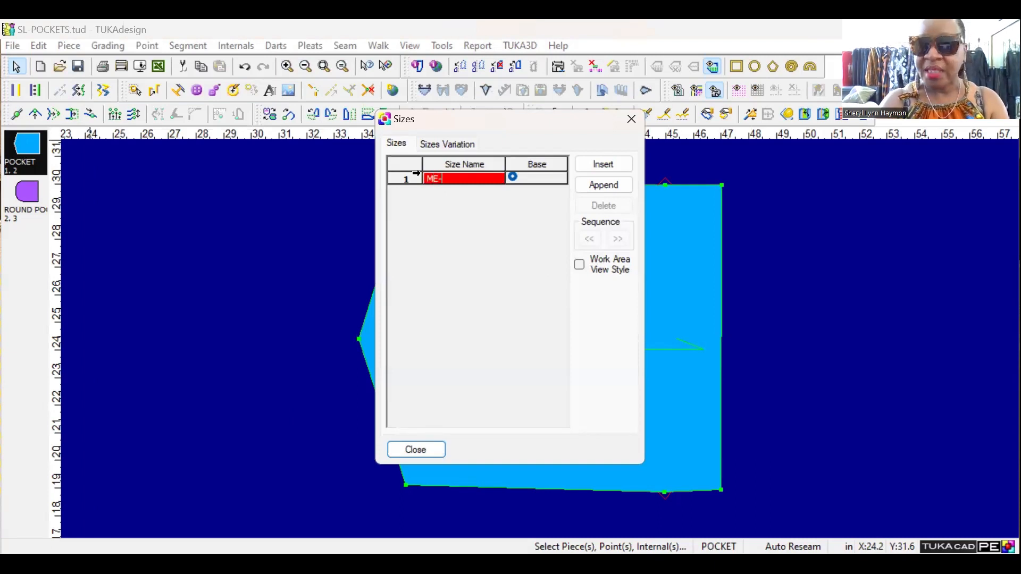
pyautogui.write('M')
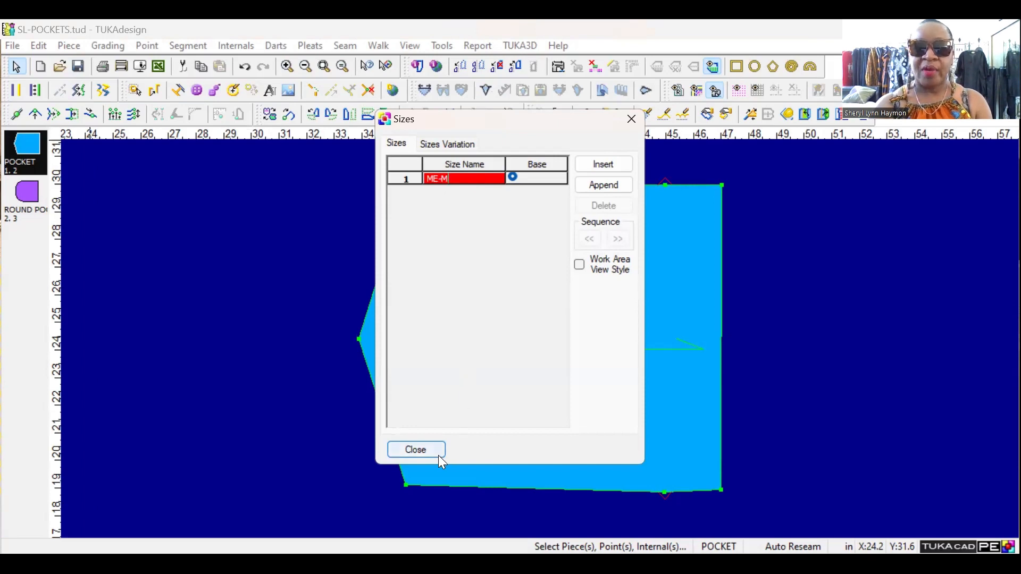
pyautogui.click(425, 449)
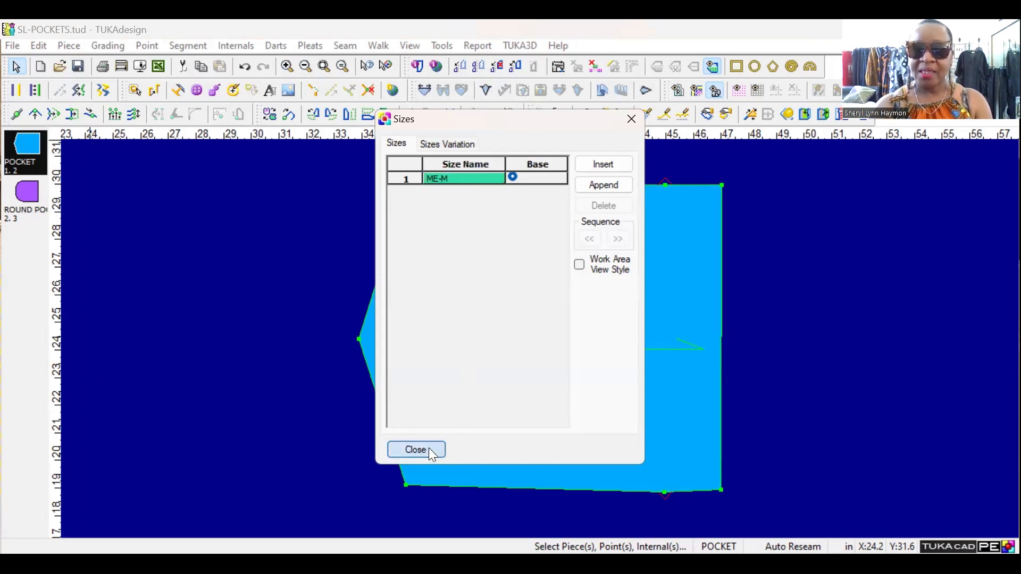
pyautogui.click(425, 448)
pyautogui.scroll(1, 597, 342)
pyautogui.scroll(1, 490, 338)
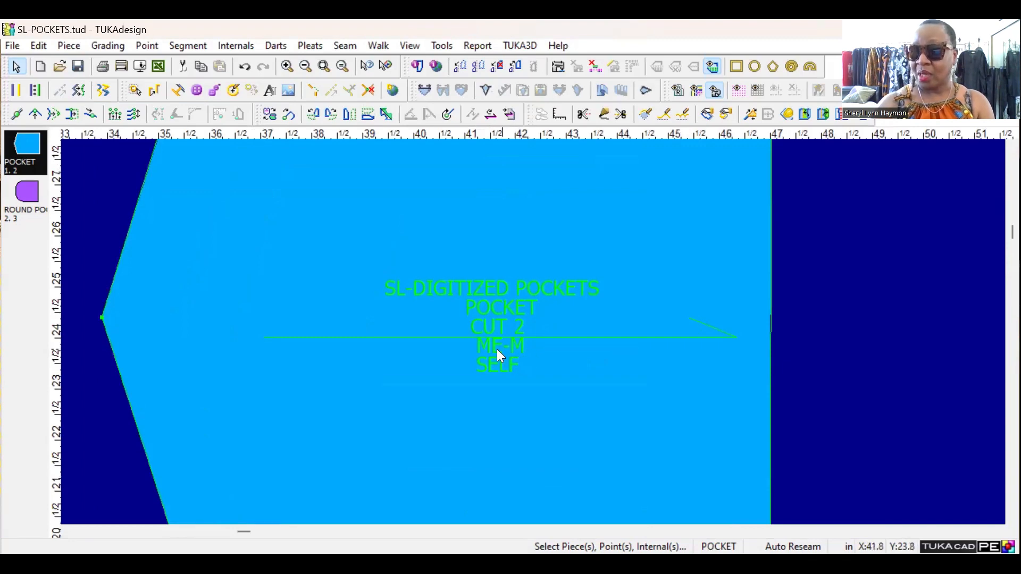
pyautogui.scroll(-2, 563, 367)
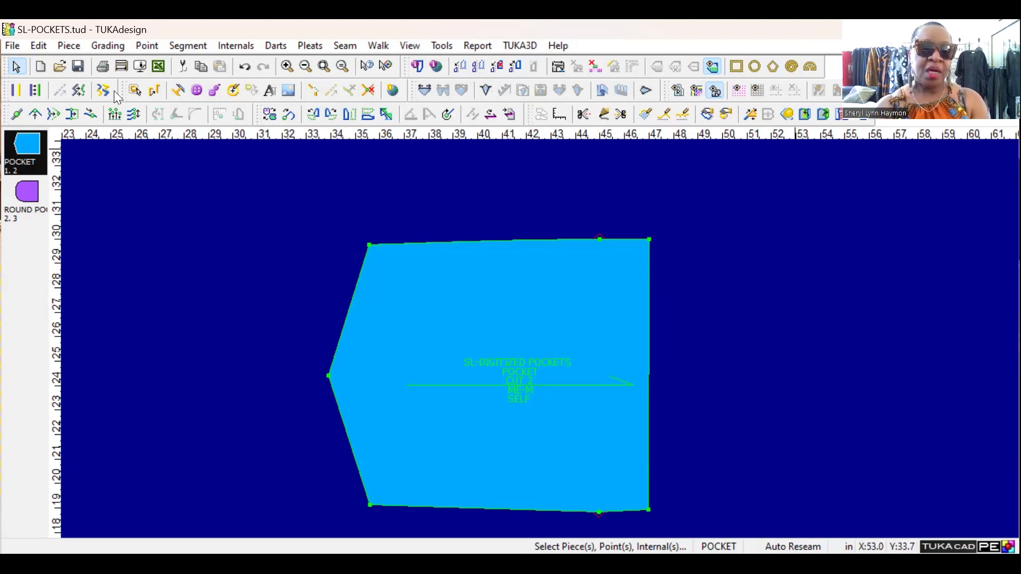
# Insert a new size named YOU-S before ME-M in the size list
pyautogui.click(109, 46)
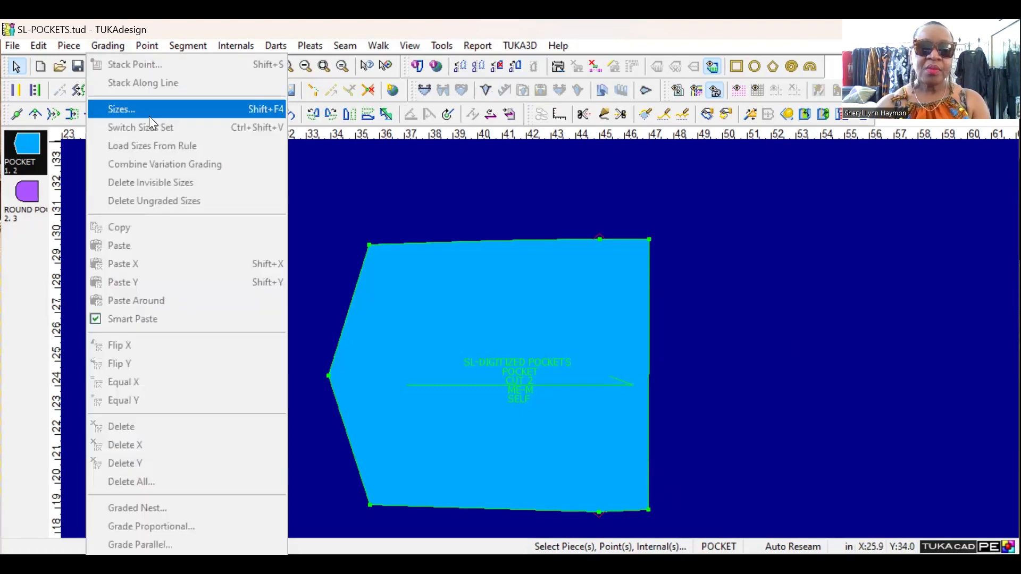
pyautogui.click(147, 111)
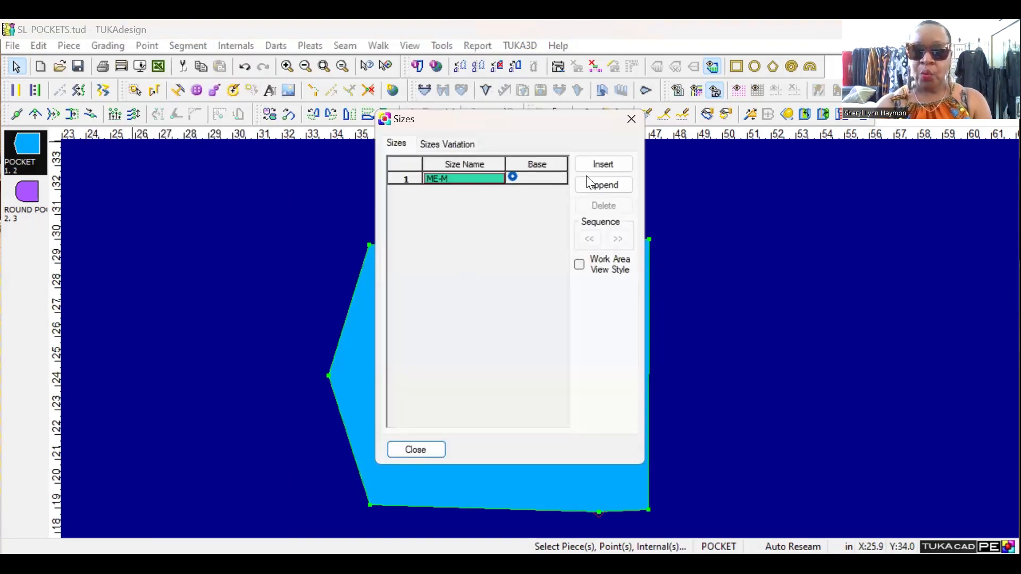
pyautogui.click(604, 166)
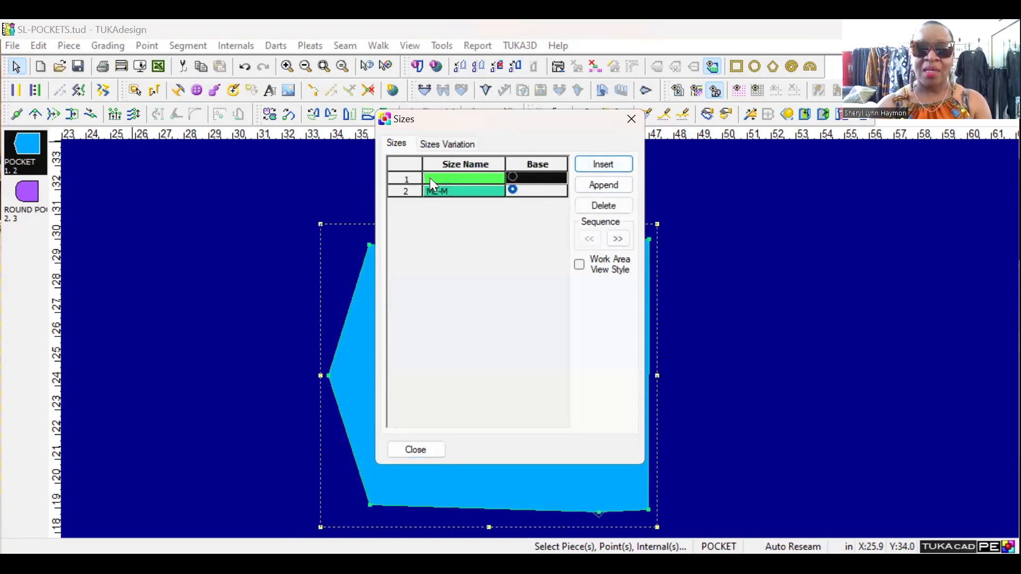
pyautogui.write('YO')
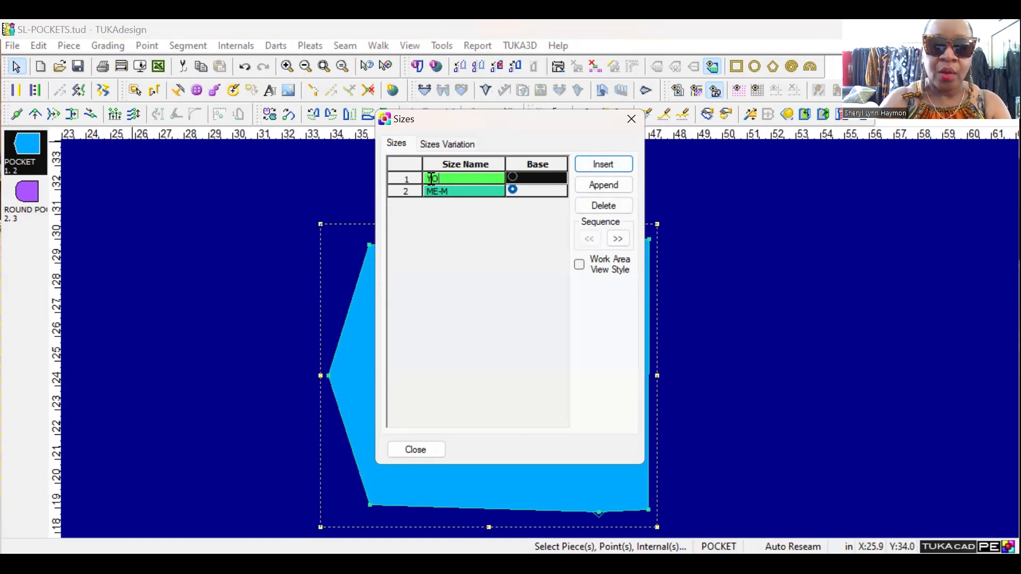
pyautogui.write('U=')
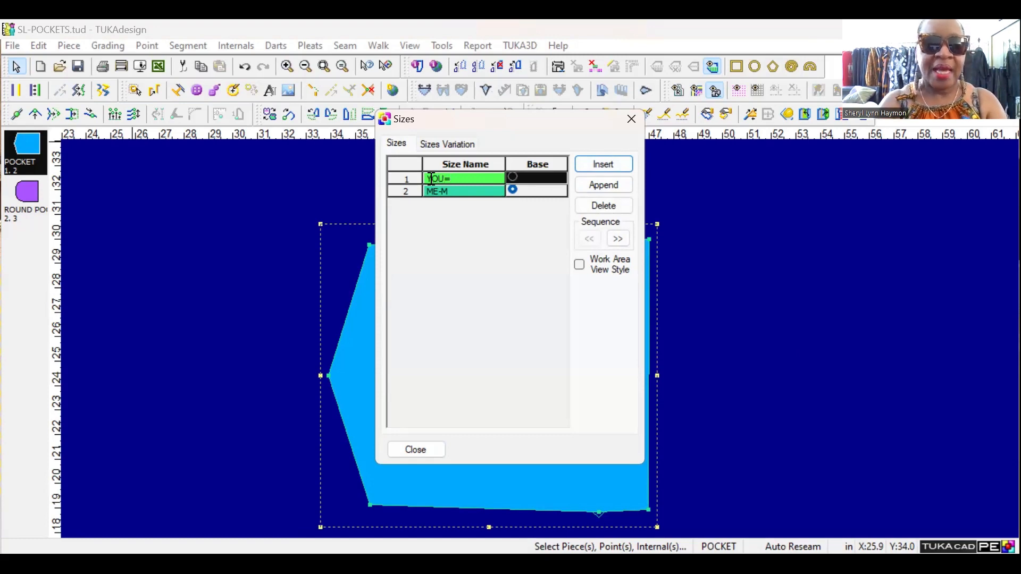
pyautogui.press('BackSpace')
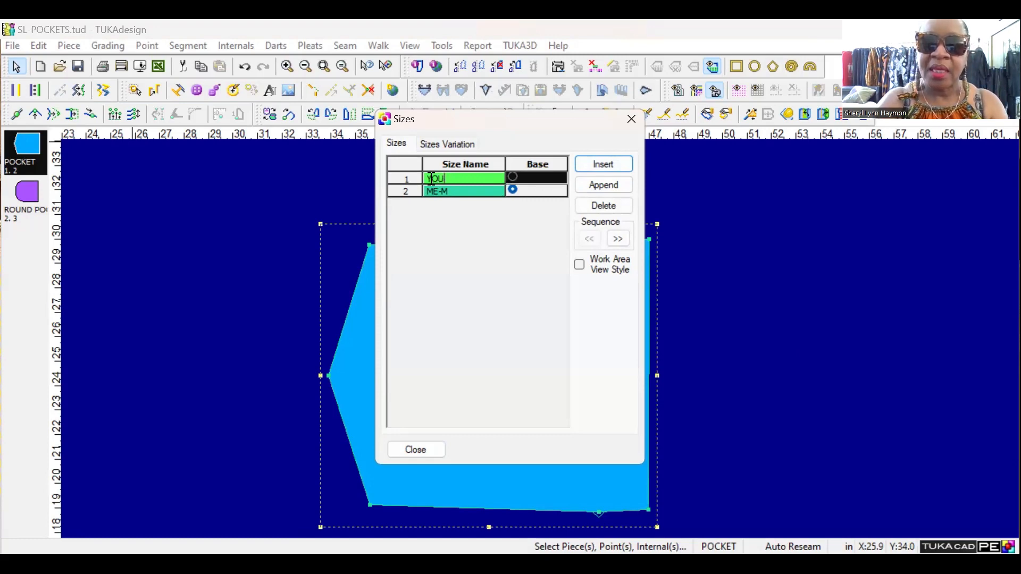
pyautogui.write('-S')
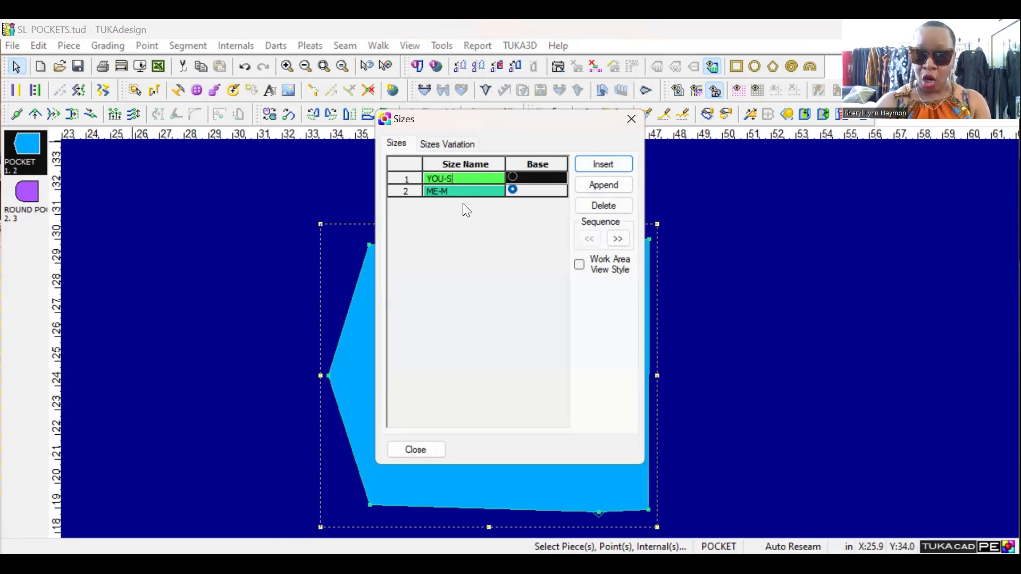
# Append the sizes WE-L and SHE-XL after ME-M and close the size list
pyautogui.click(613, 186)
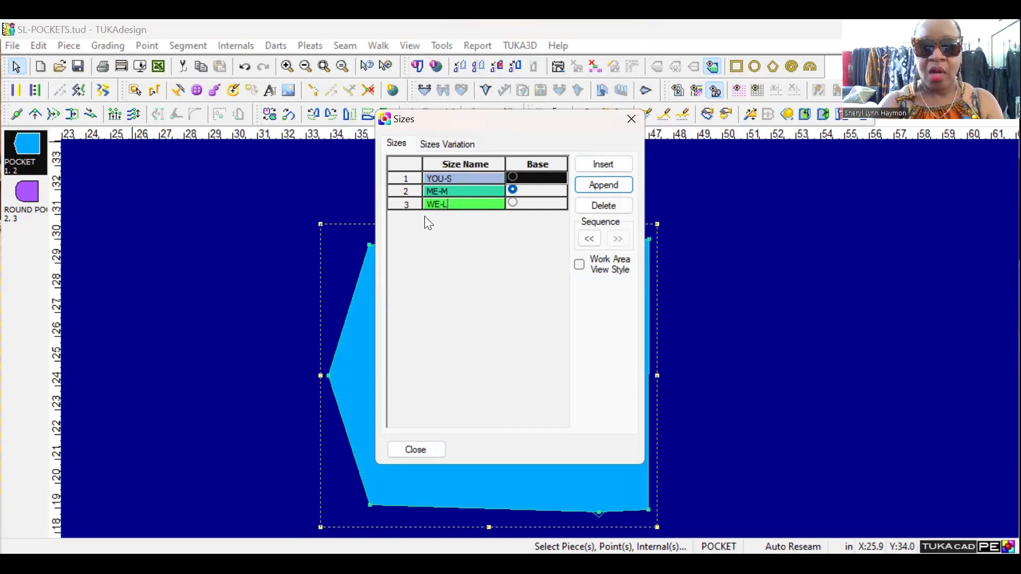
pyautogui.click(613, 185)
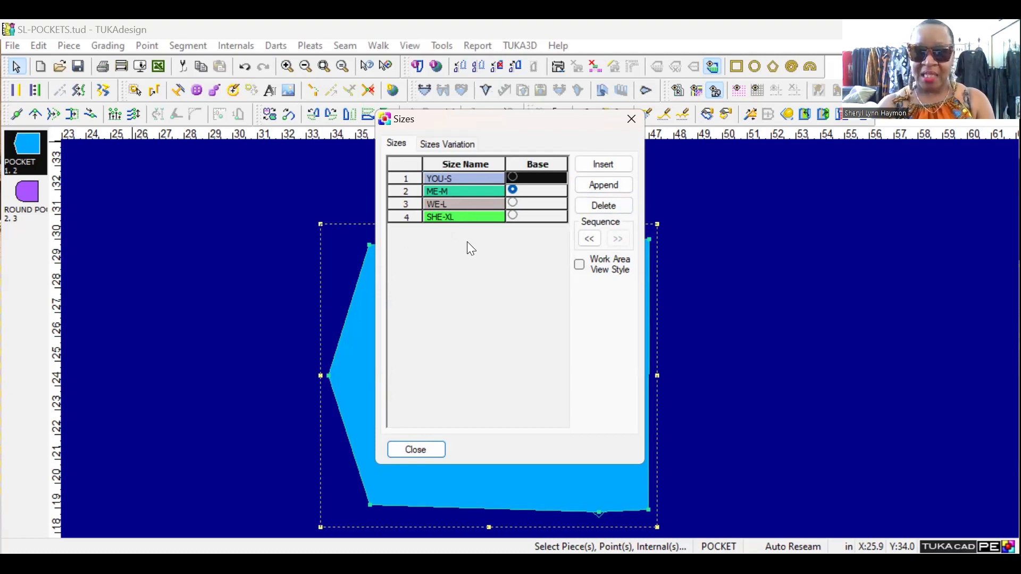
pyautogui.click(432, 448)
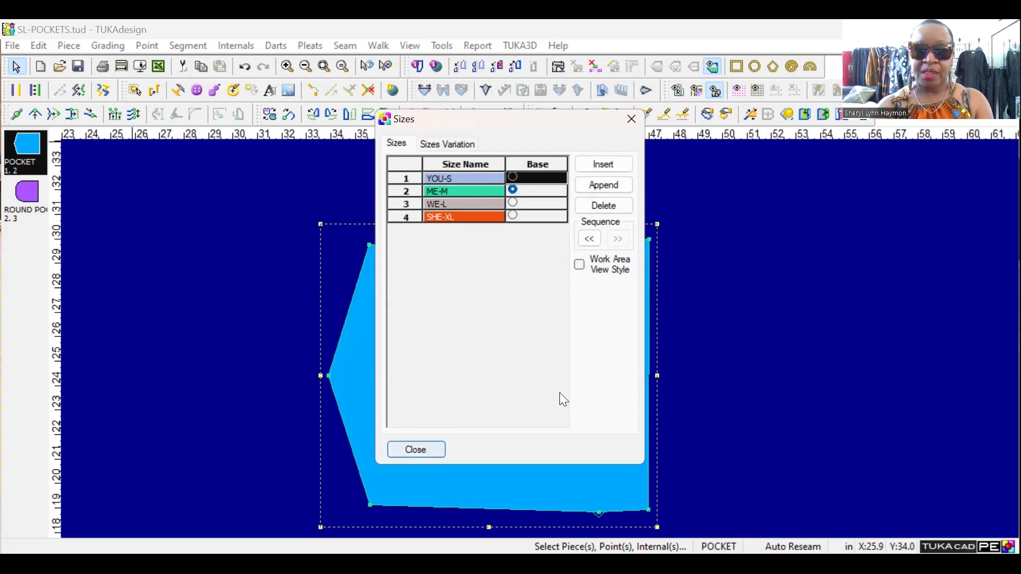
pyautogui.scroll(4, 507, 342)
pyautogui.scroll(1, 534, 333)
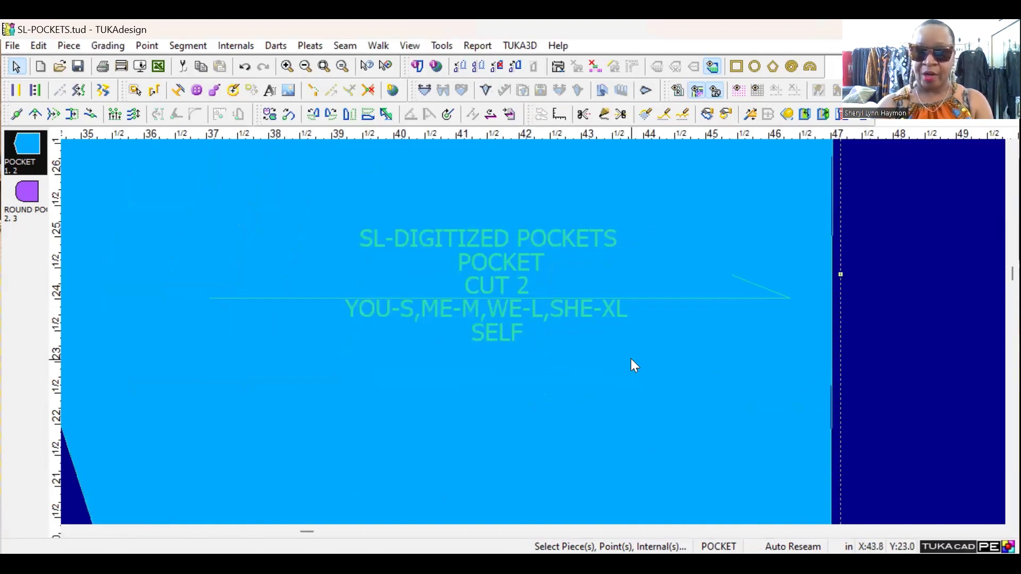
pyautogui.scroll(-3, 533, 333)
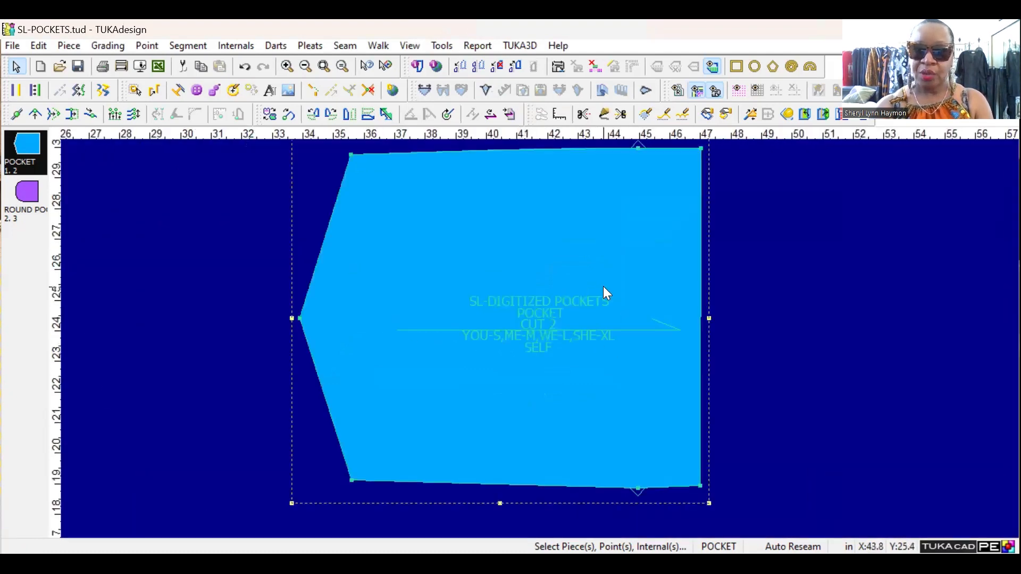
pyautogui.scroll(-1, 603, 287)
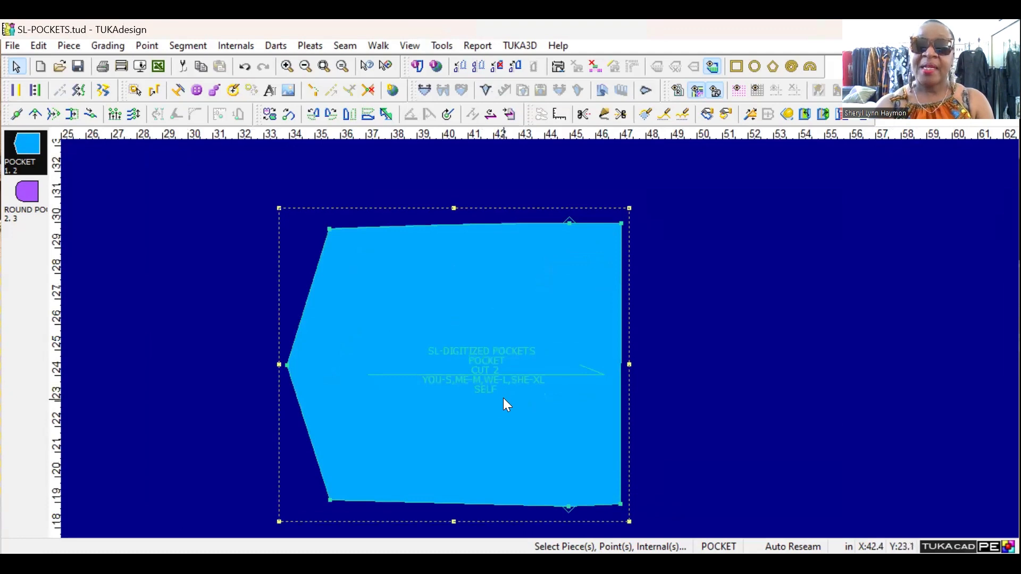
pyautogui.scroll(-1, 503, 398)
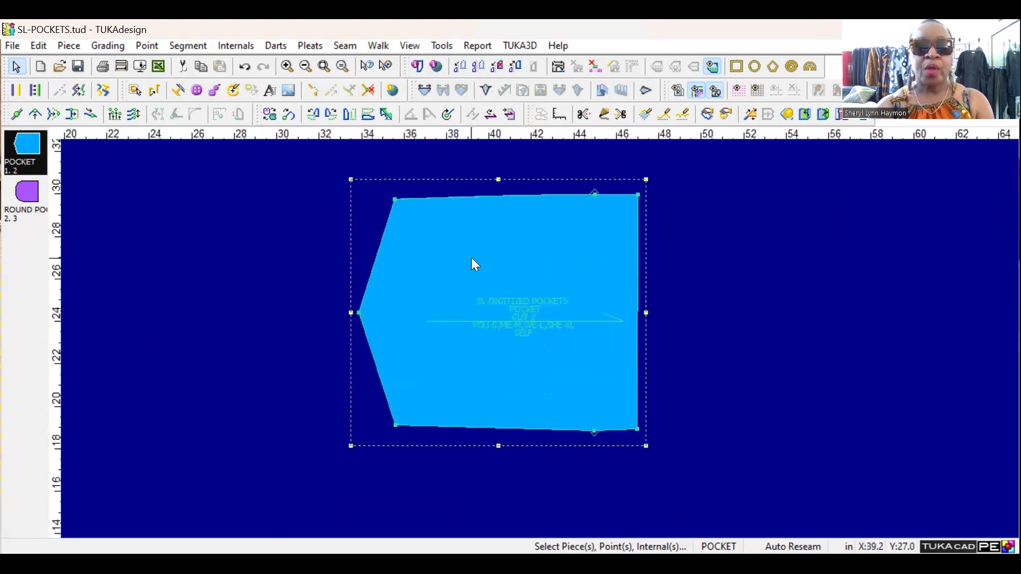
# Show the grading table for the pocket piece
pyautogui.click(410, 47)
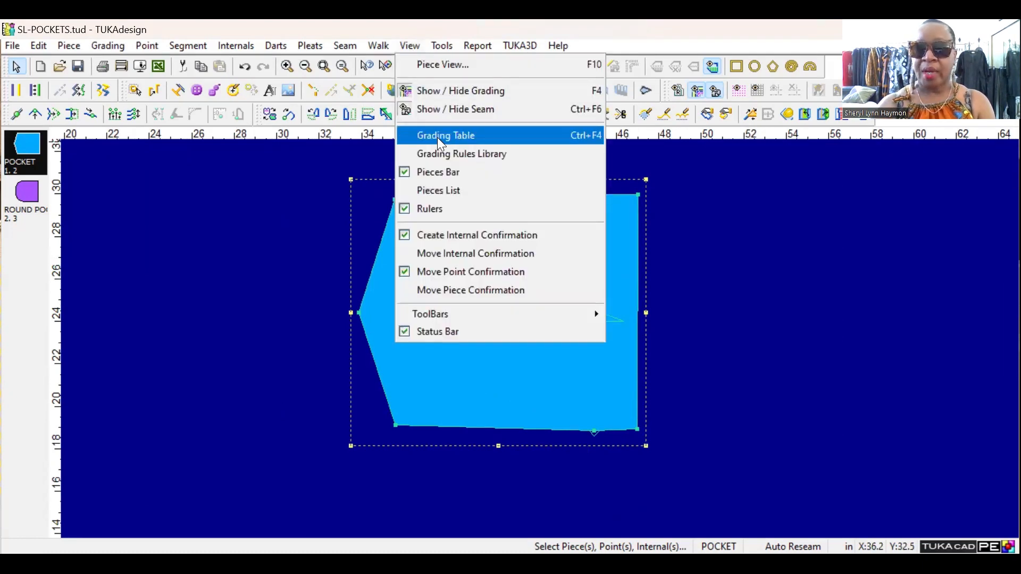
pyautogui.click(437, 138)
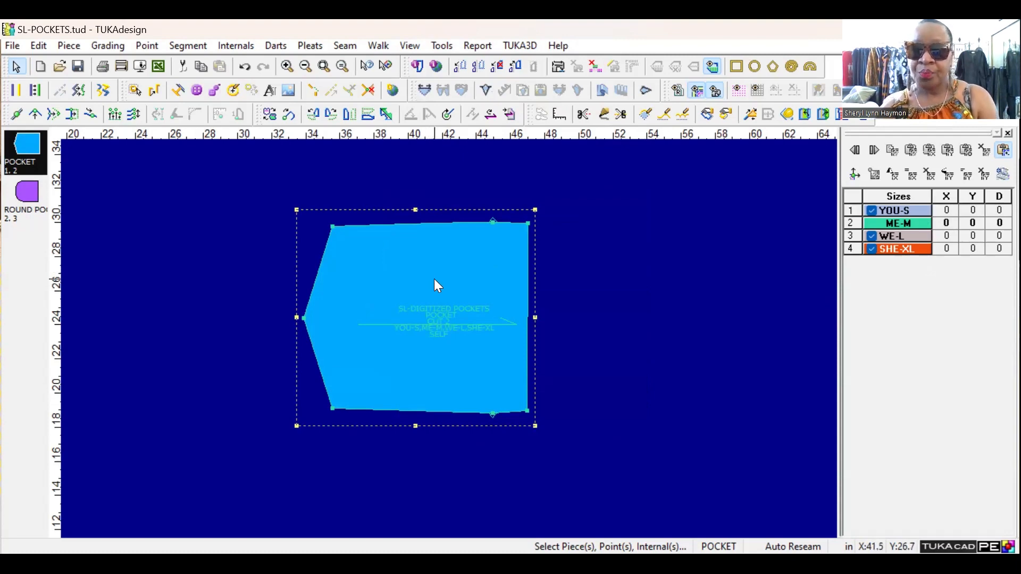
pyautogui.click(303, 318)
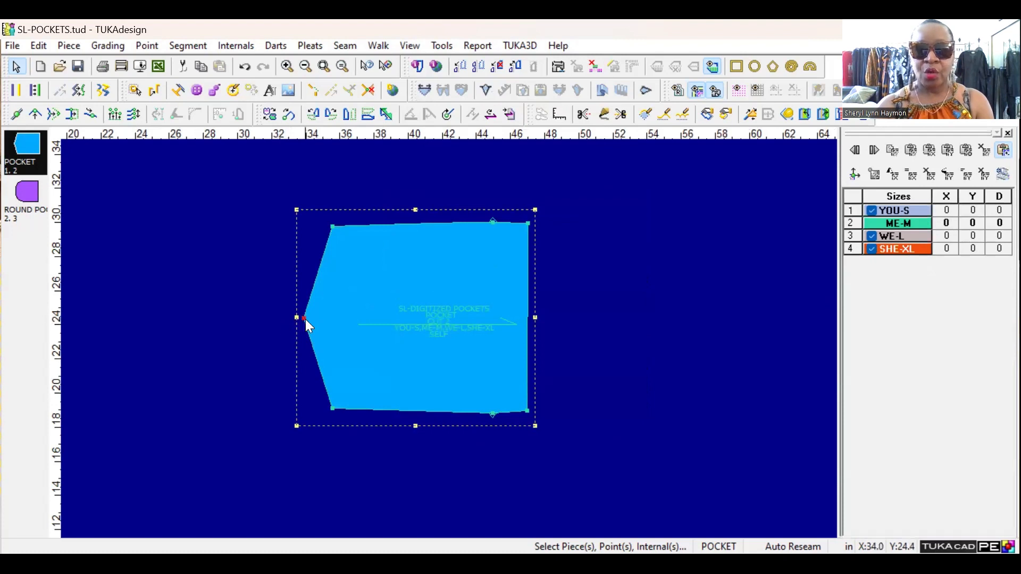
# Grade the pocket's lower-left corner point for size YOU-S with a Y value of 0.5
pyautogui.click(331, 408)
pyautogui.click(332, 407)
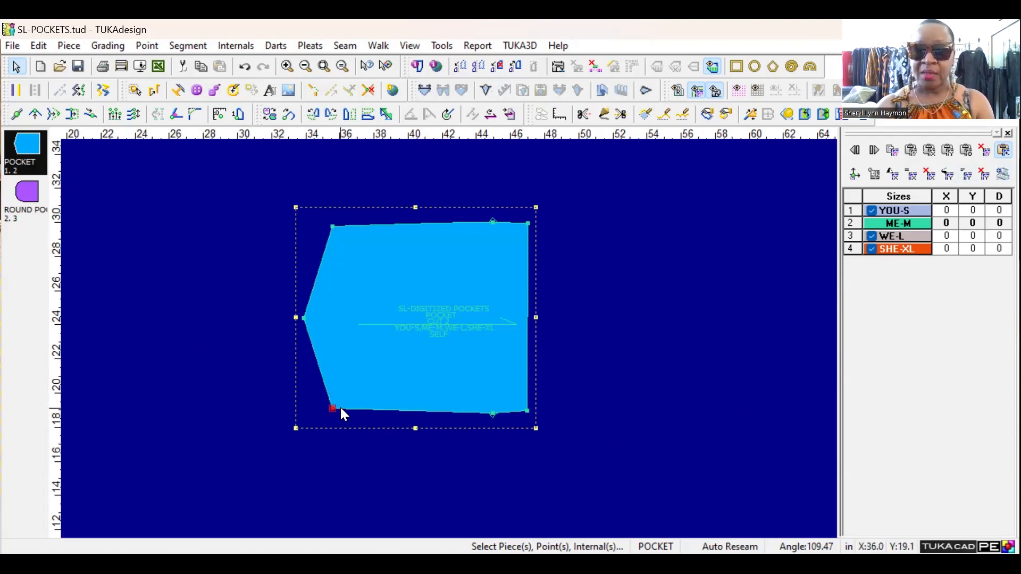
pyautogui.click(953, 210)
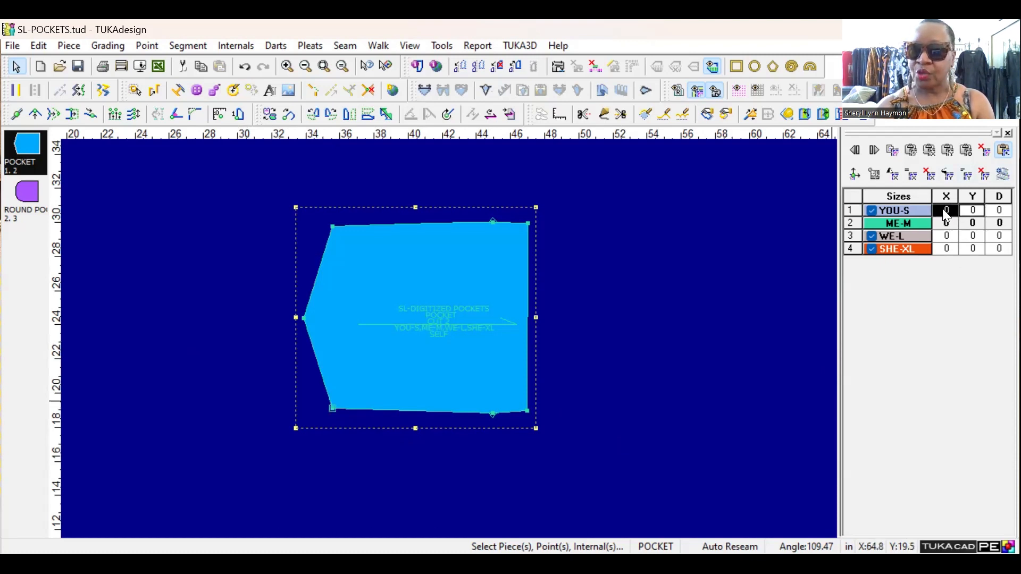
pyautogui.press('Tab')
pyautogui.write('.')
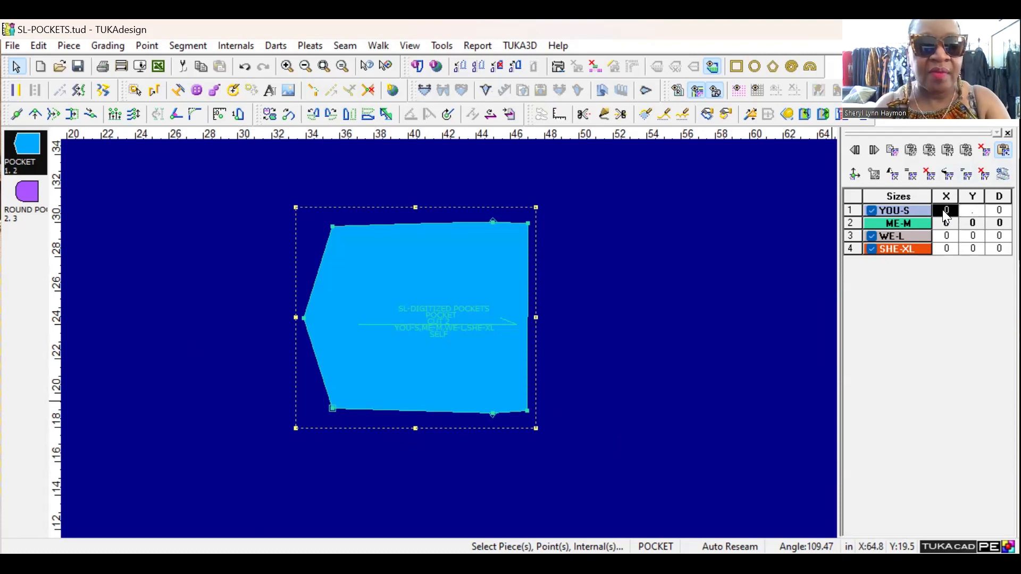
pyautogui.write('5')
pyautogui.press('Return')
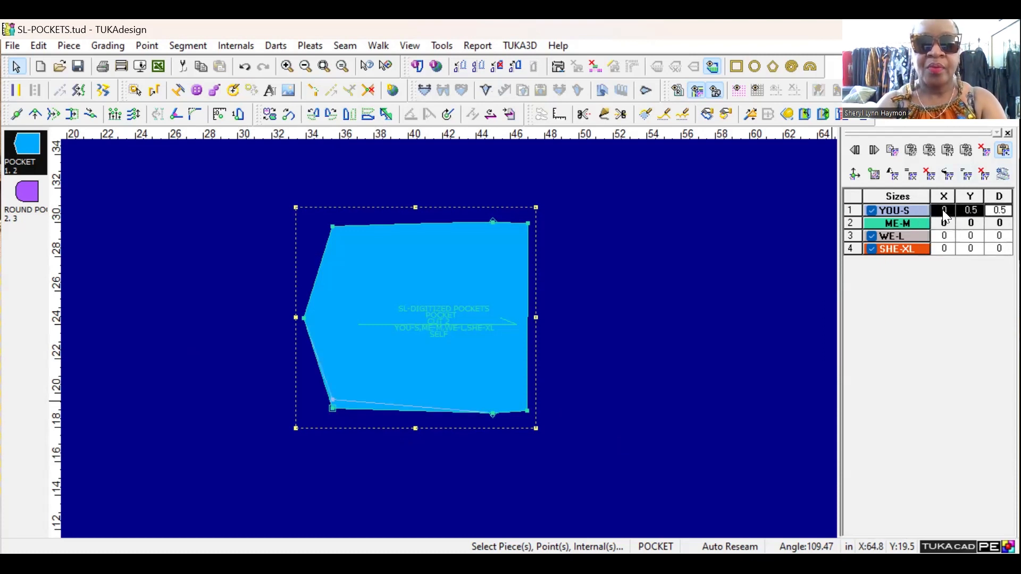
pyautogui.click(332, 402)
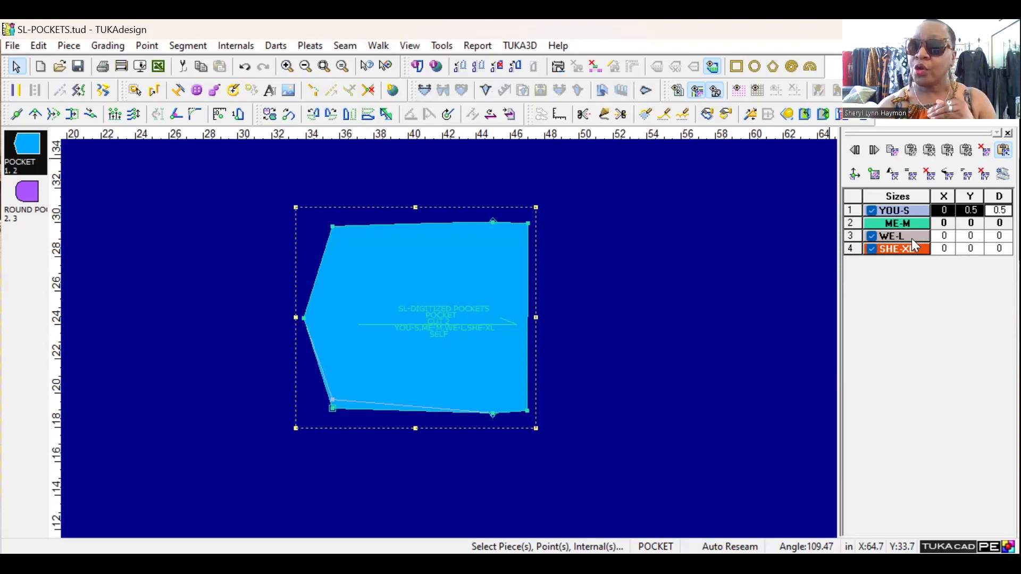
# Grade the pocket's lower-left corner point for sizes WE-L and SHE-XL with Y values of -0.5
pyautogui.click(971, 236)
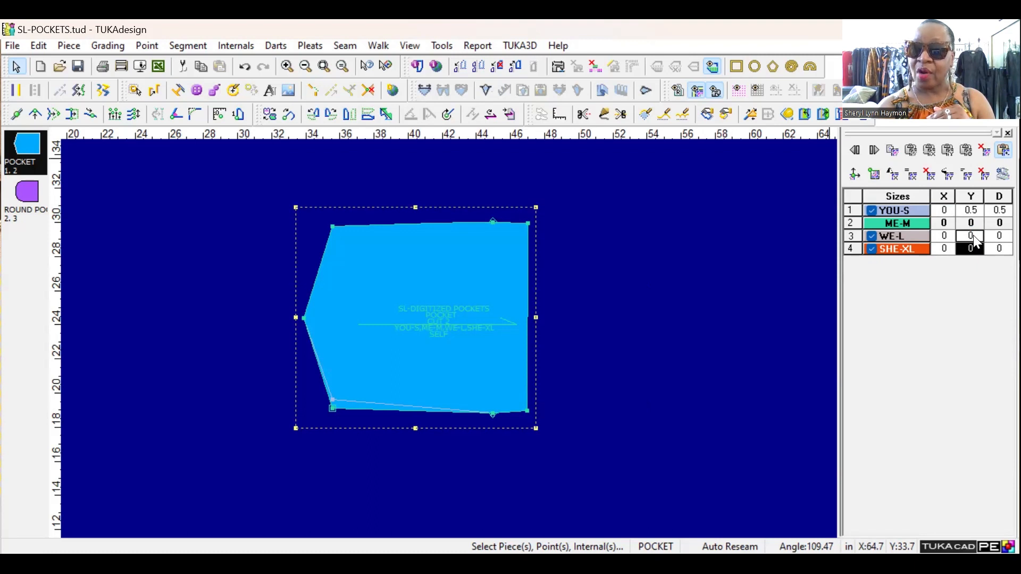
pyautogui.click(973, 235)
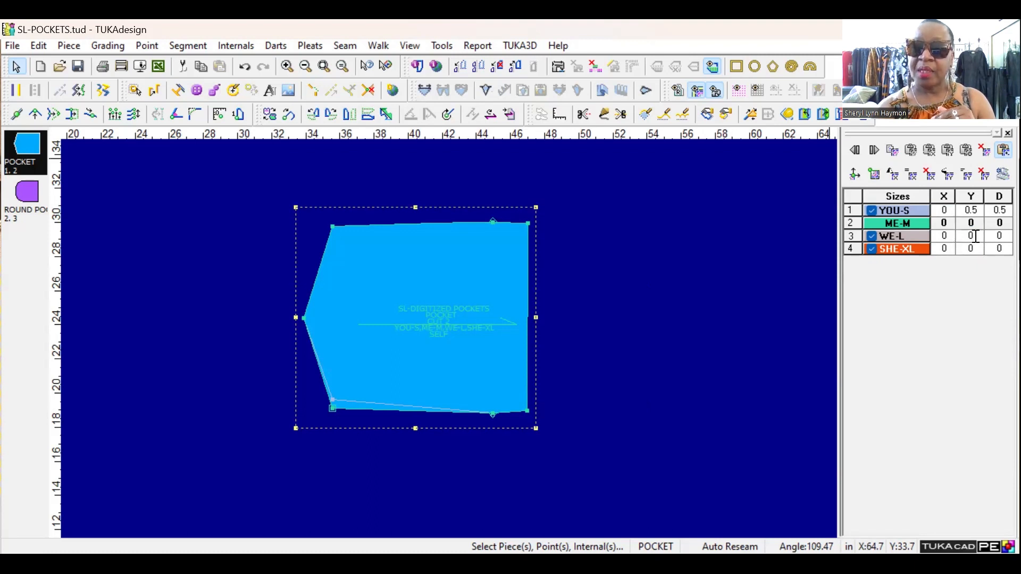
pyautogui.moveTo(976, 236); pyautogui.dragTo(963, 235)
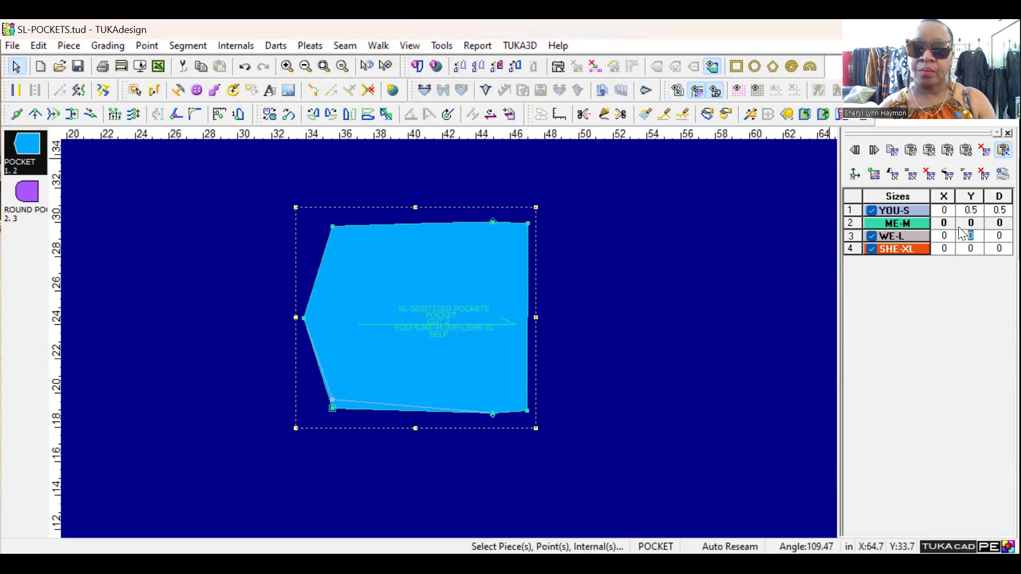
pyautogui.write('-')
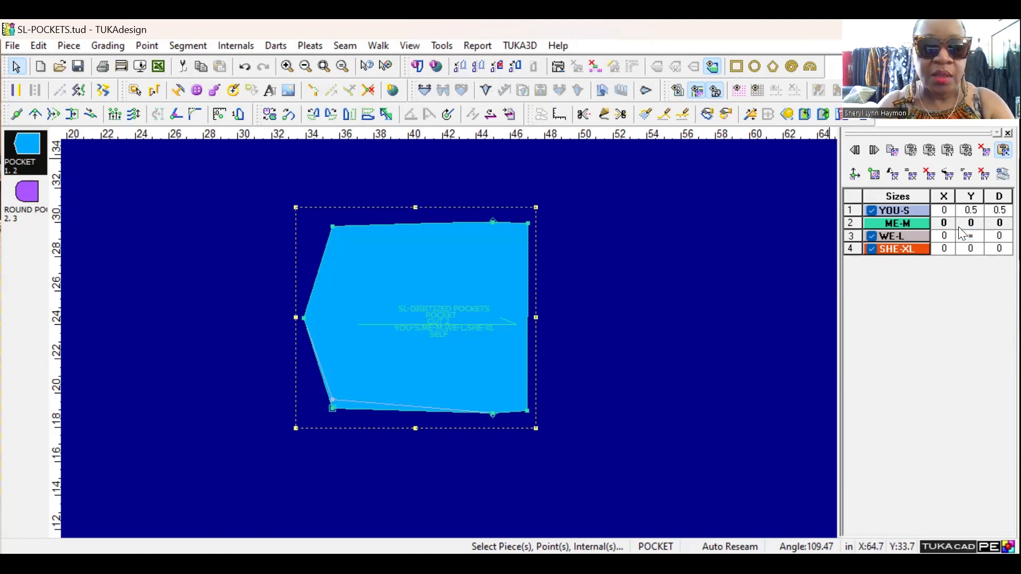
pyautogui.write('.5')
pyautogui.press('Tab')
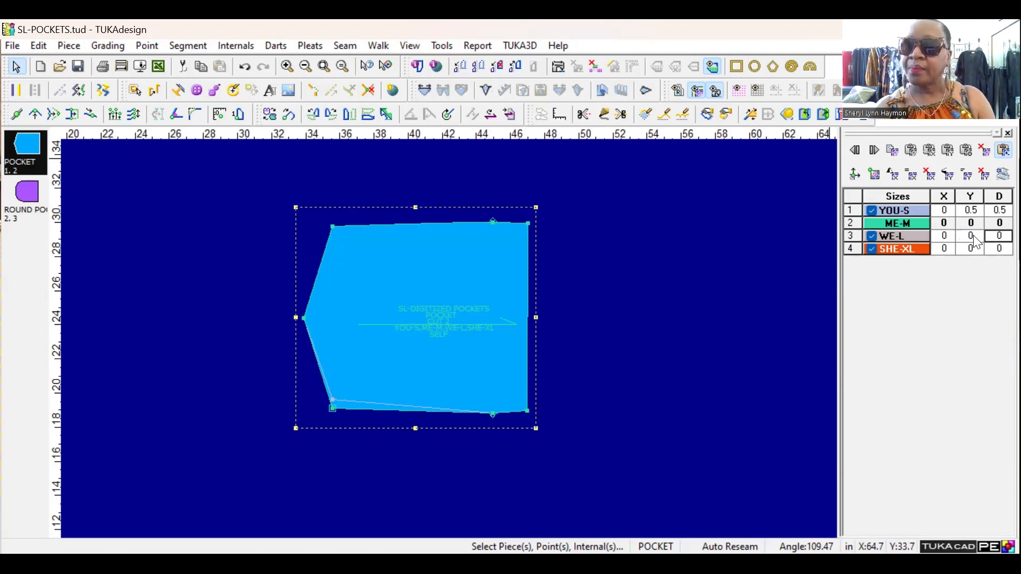
pyautogui.click(972, 248)
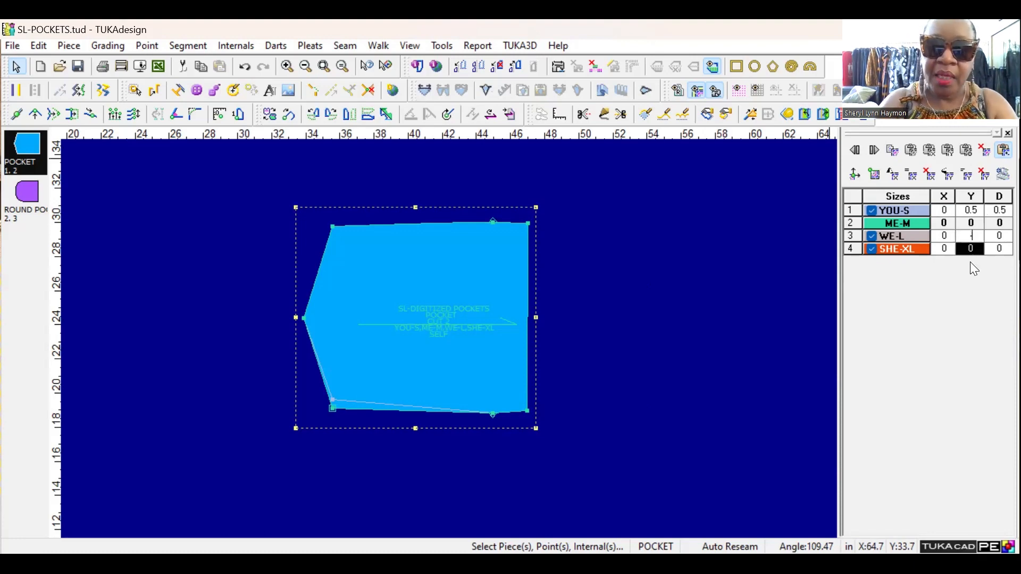
pyautogui.write('-.5')
pyautogui.press('Return')
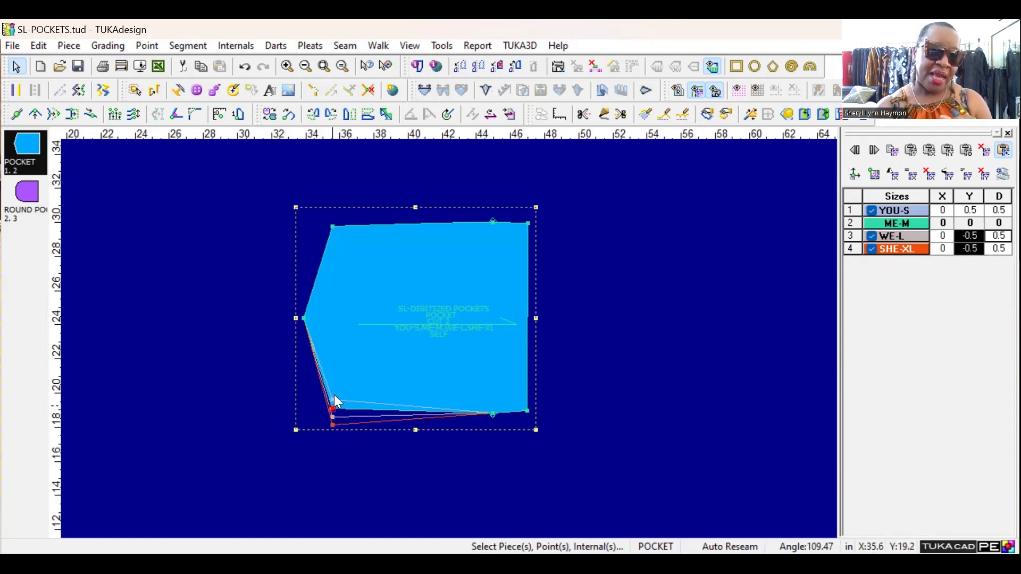
# Grade the pocket's leftmost tip point with an X value of 0.5 for YOU-S and -0.5 for both WE-L and SHE-XL
pyautogui.click(302, 317)
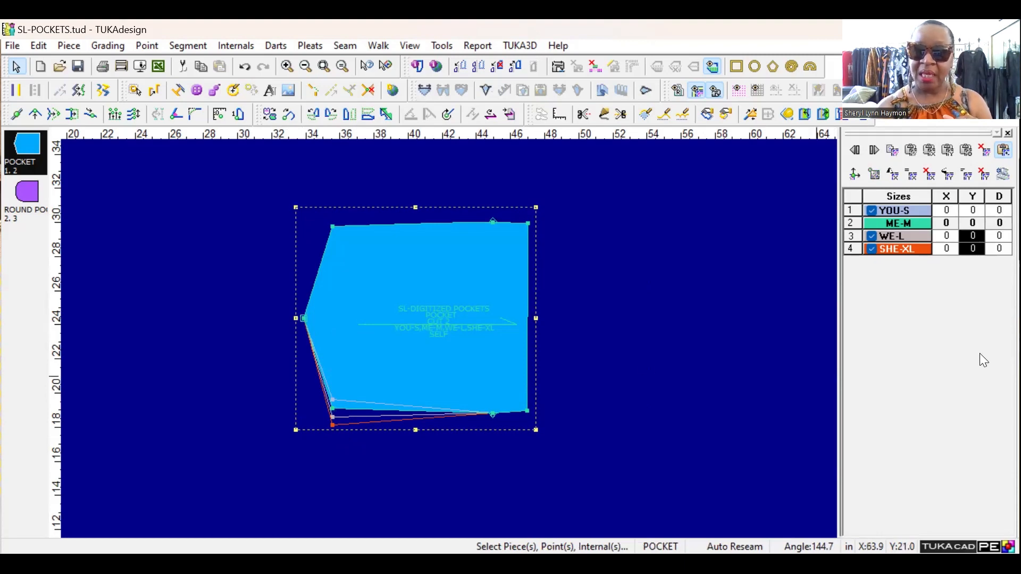
pyautogui.click(953, 210)
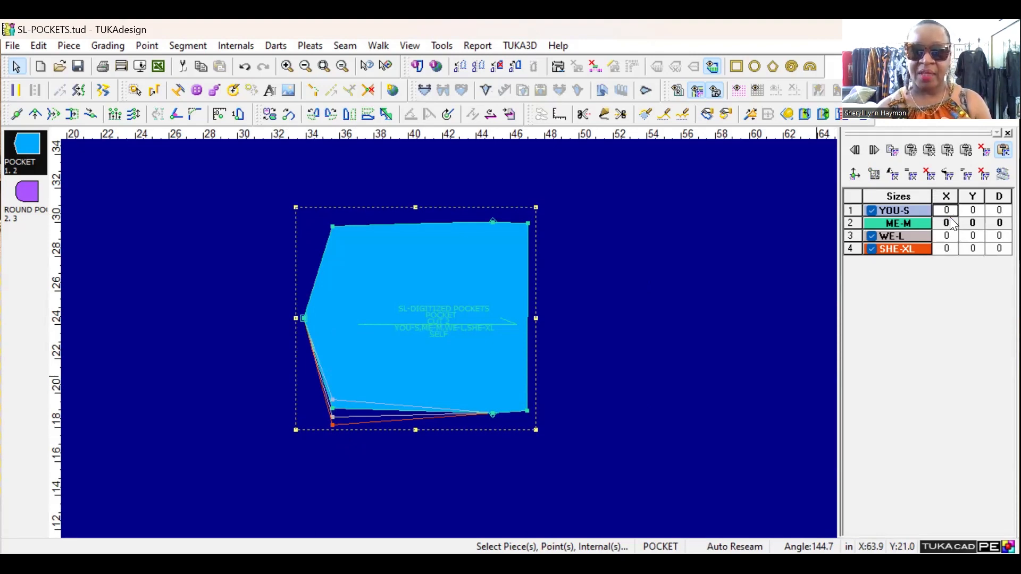
pyautogui.write('.5')
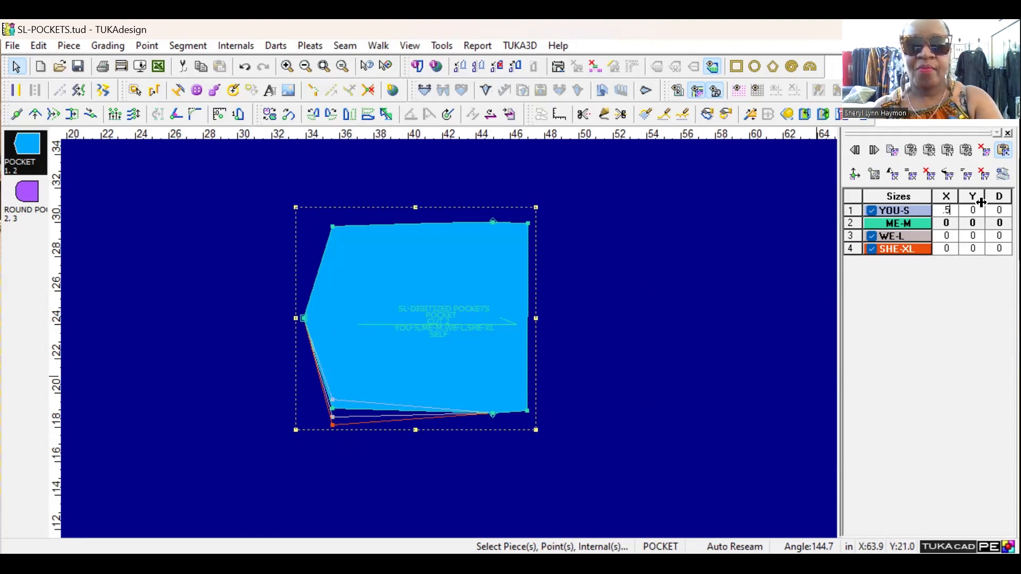
pyautogui.press('Tab')
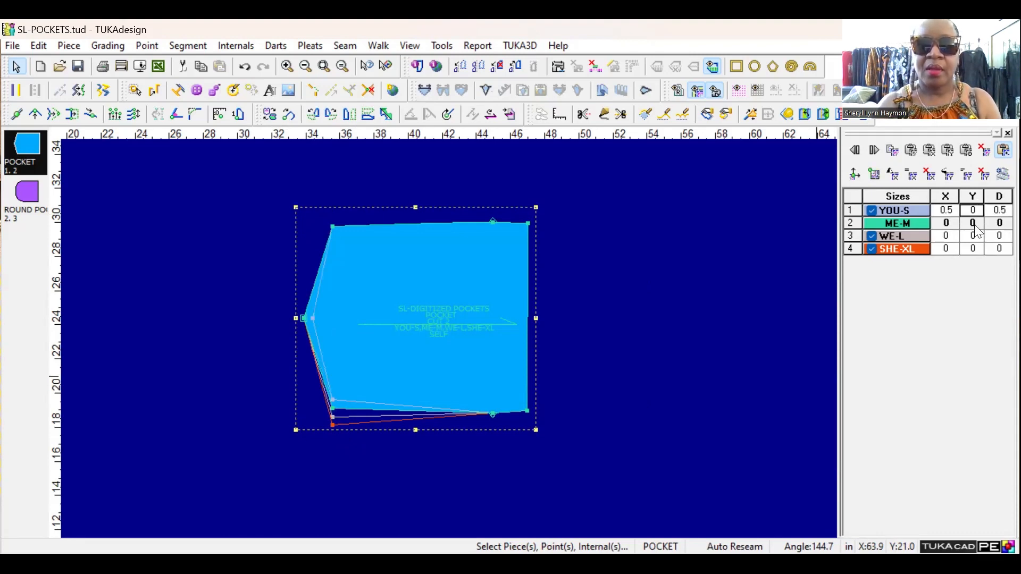
pyautogui.click(949, 249)
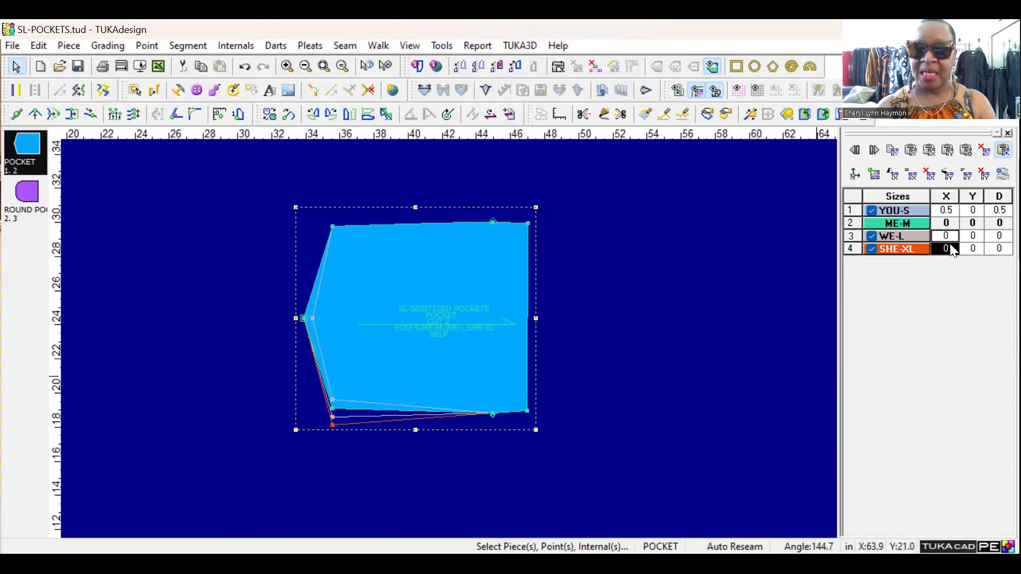
pyautogui.write('-')
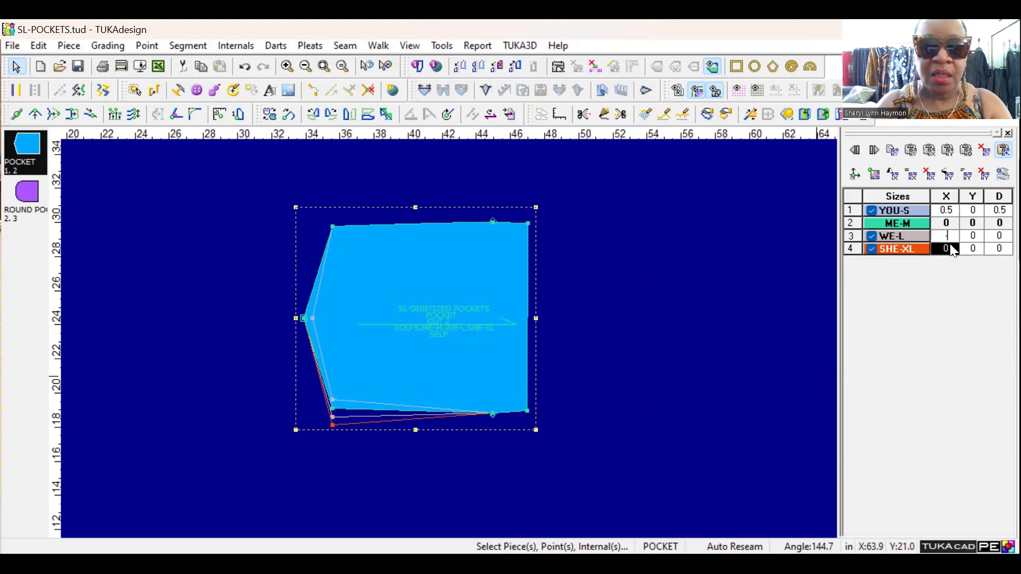
pyautogui.write('0.5')
pyautogui.press('Return')
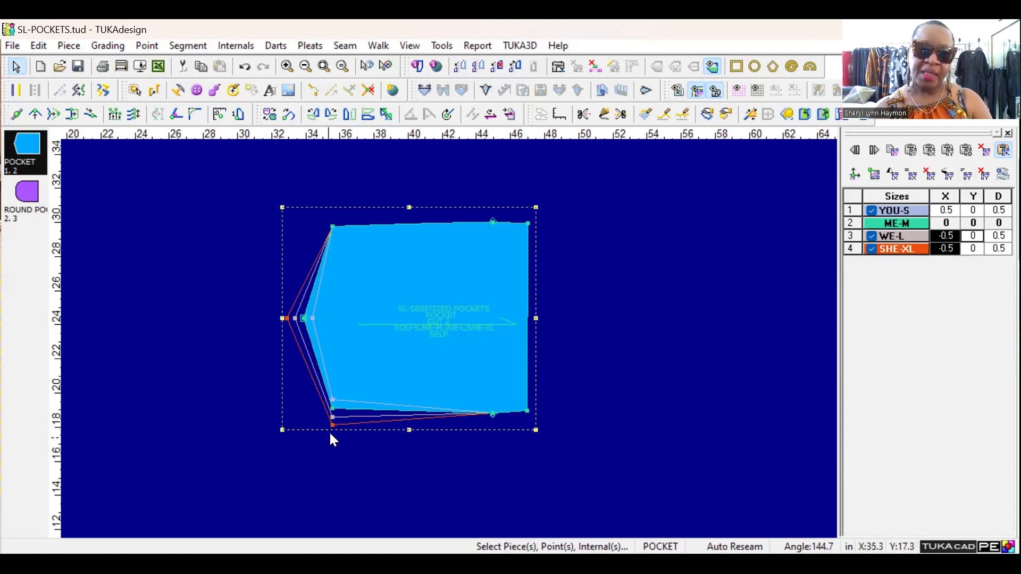
# Grade the pocket's upper-left corner point for size YOU-S with a Y value of -0.5
pyautogui.click(332, 225)
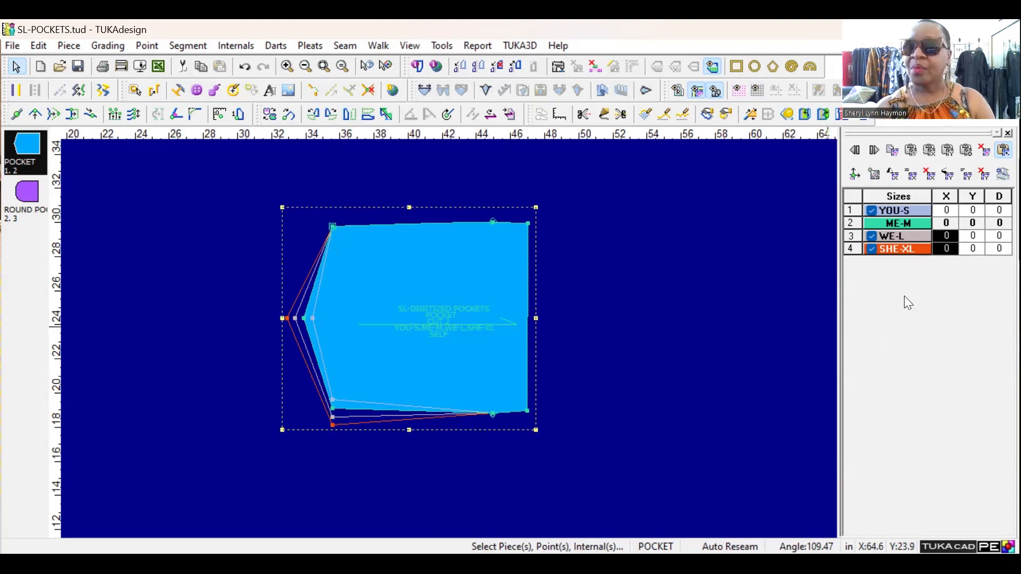
pyautogui.click(978, 210)
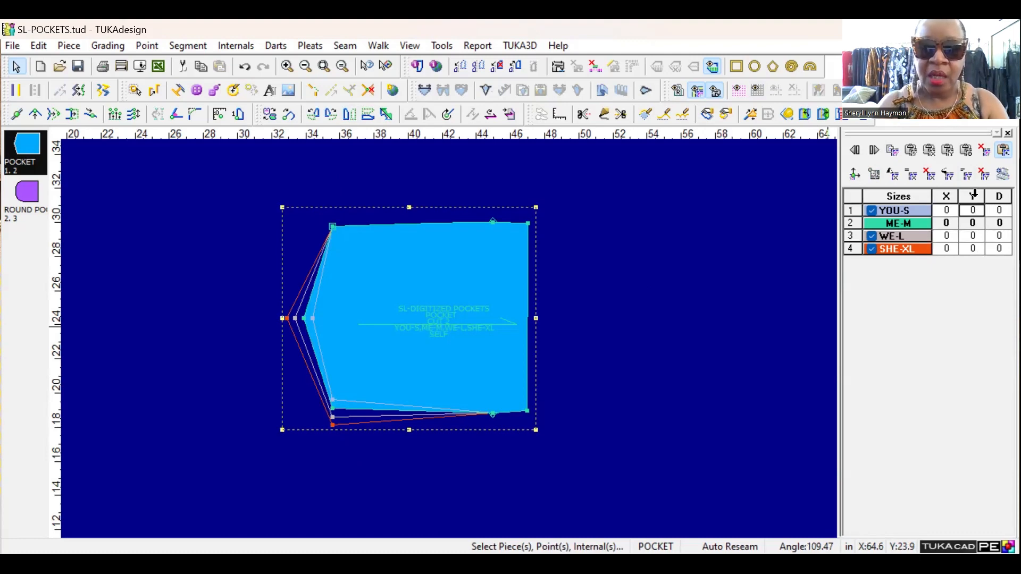
pyautogui.write('.5')
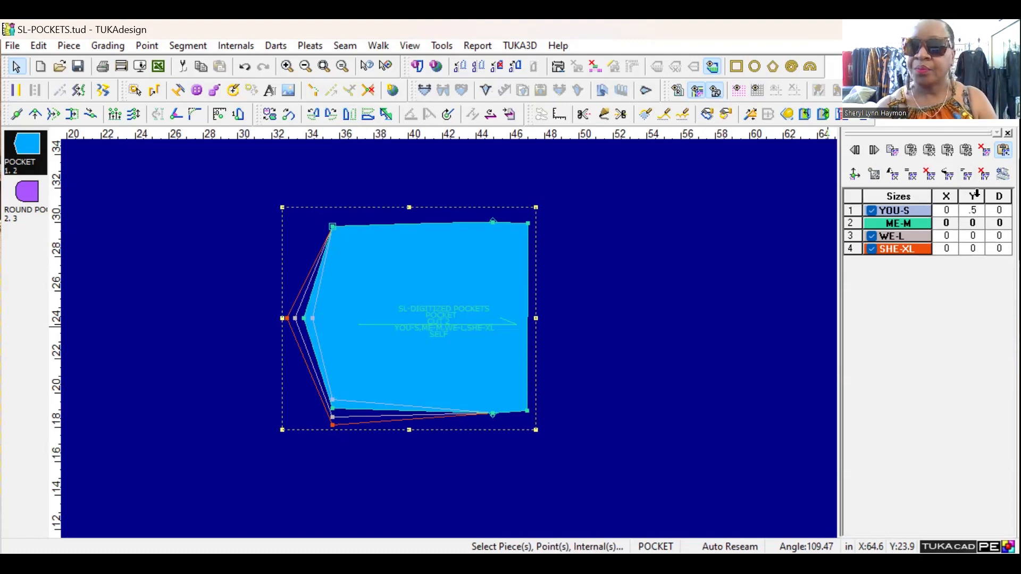
pyautogui.press('Tab')
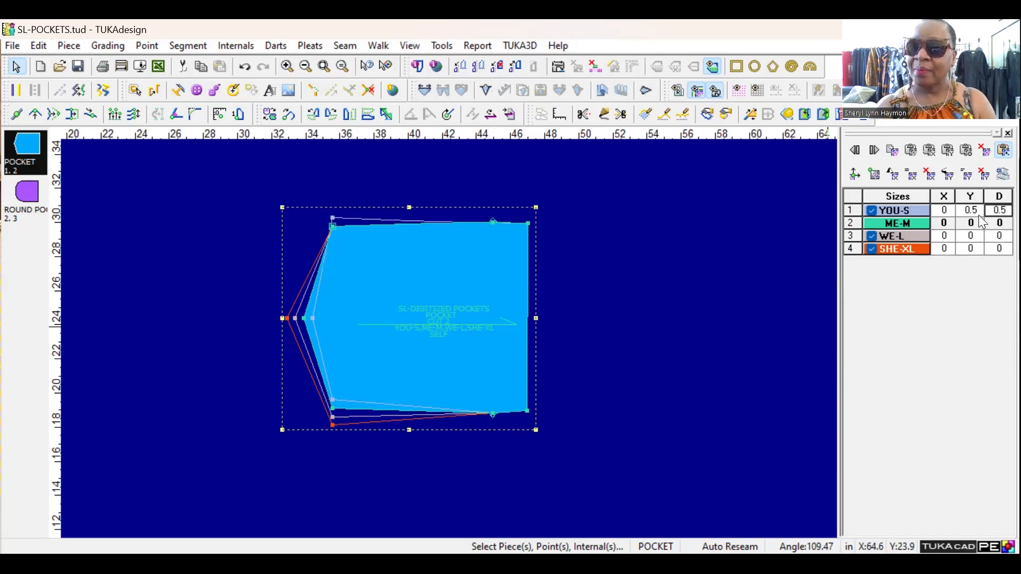
pyautogui.click(964, 215)
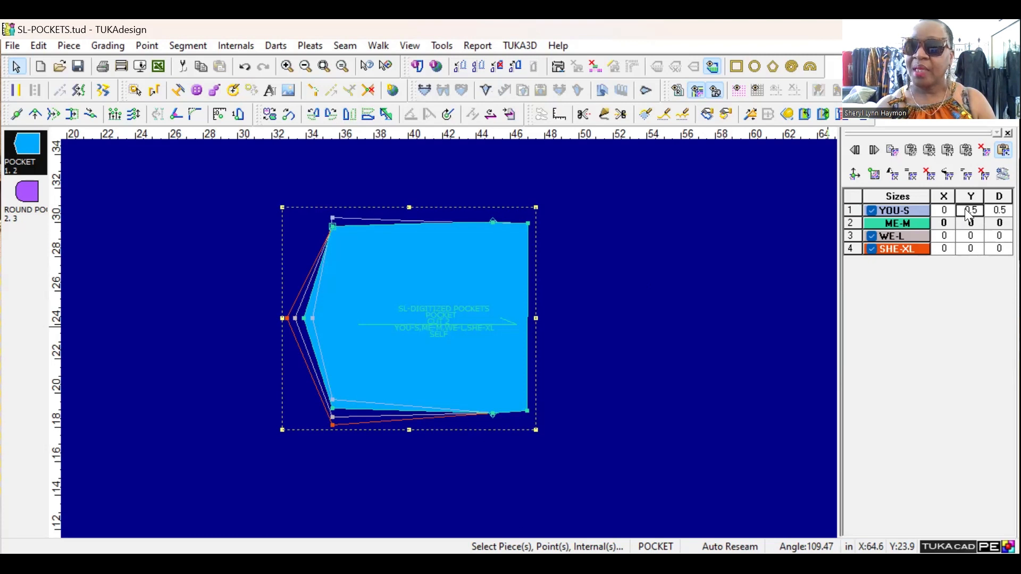
pyautogui.click(966, 211)
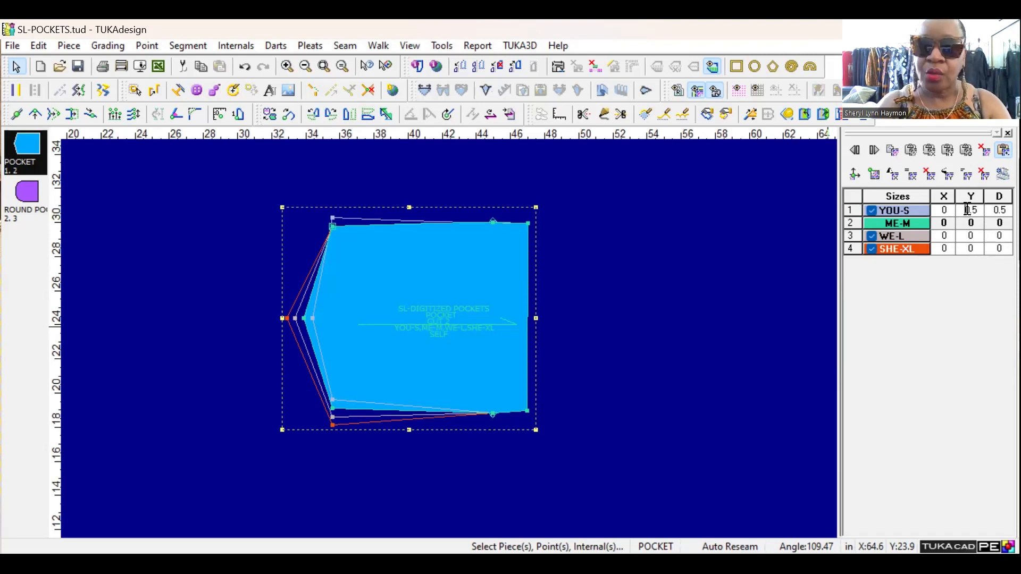
pyautogui.write('-')
pyautogui.press('Tab')
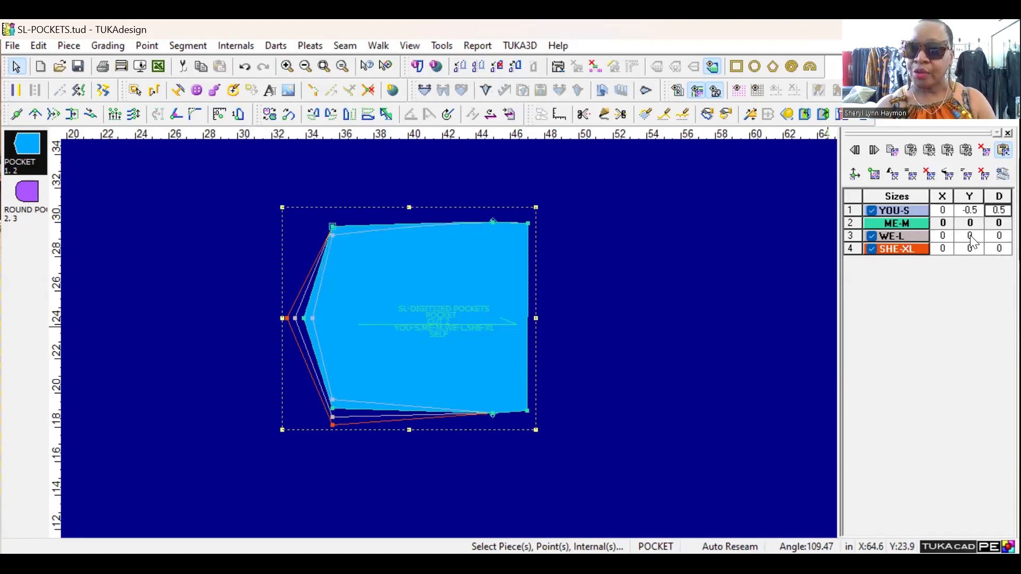
# Grade the pocket's upper-left corner point for sizes WE-L and SHE-XL with Y values of 0.5
pyautogui.click(969, 234)
pyautogui.click(969, 248)
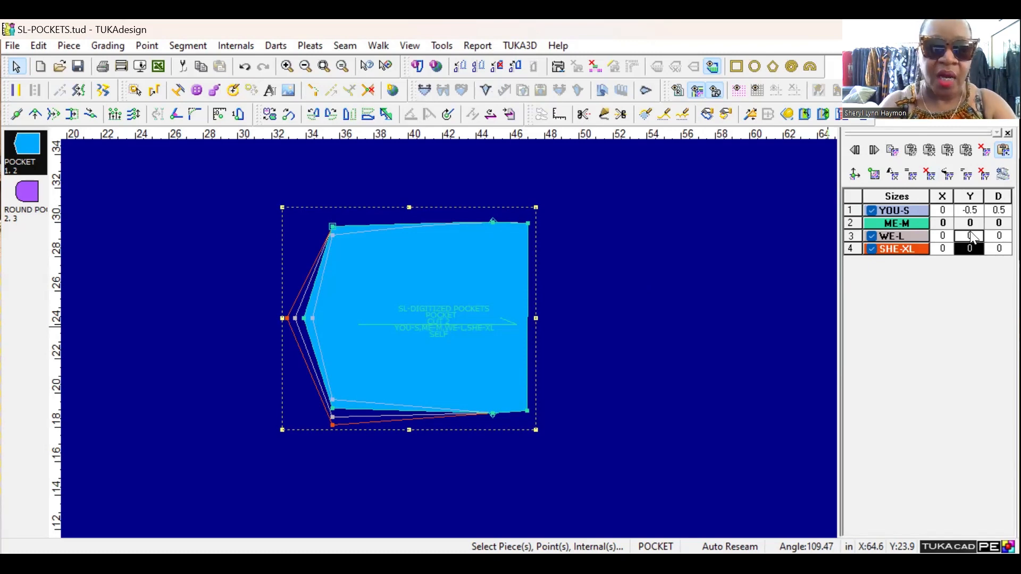
pyautogui.write('.5')
pyautogui.press('Return')
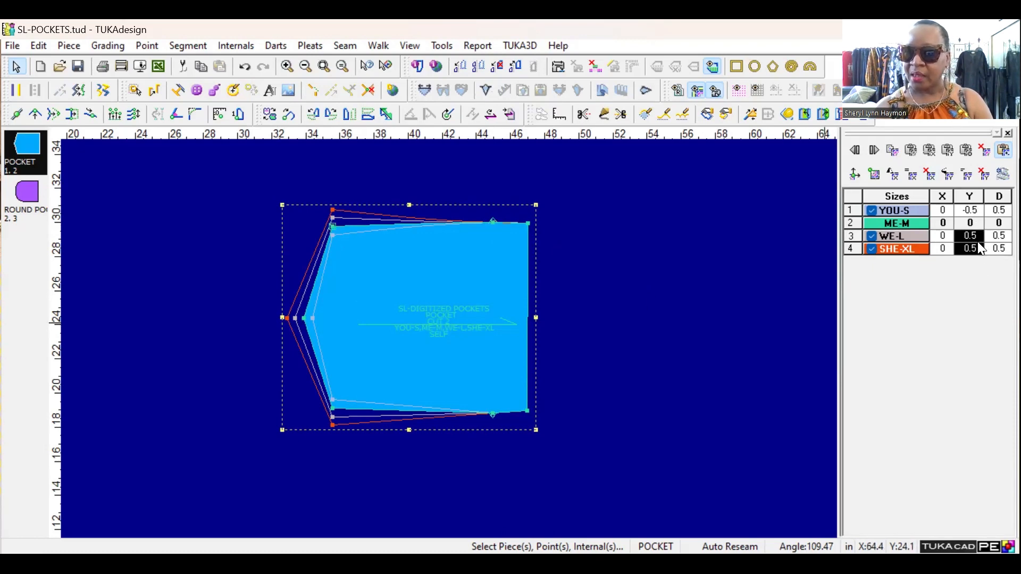
# Grade the notch point on the pocket's upper edge with a Y value of -0.5 for YOU-S and 0.5 for WE-L and SHE-XL
pyautogui.click(492, 221)
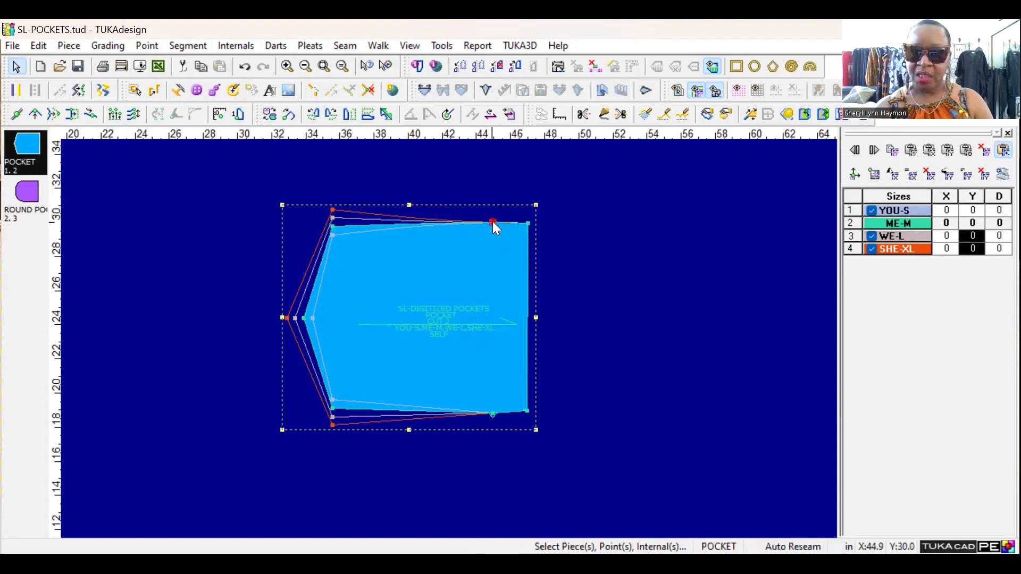
pyautogui.click(980, 210)
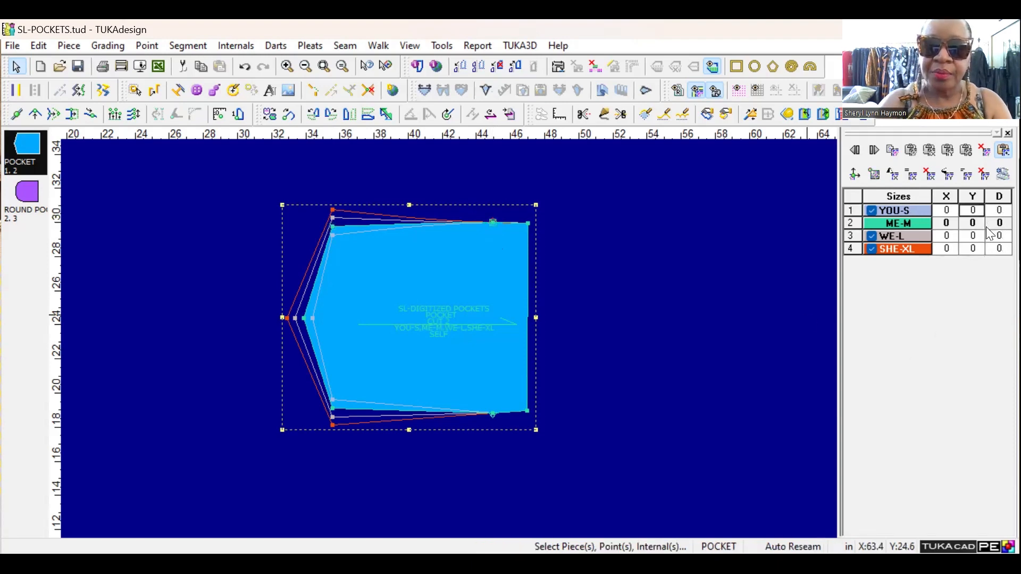
pyautogui.press('BackSpace')
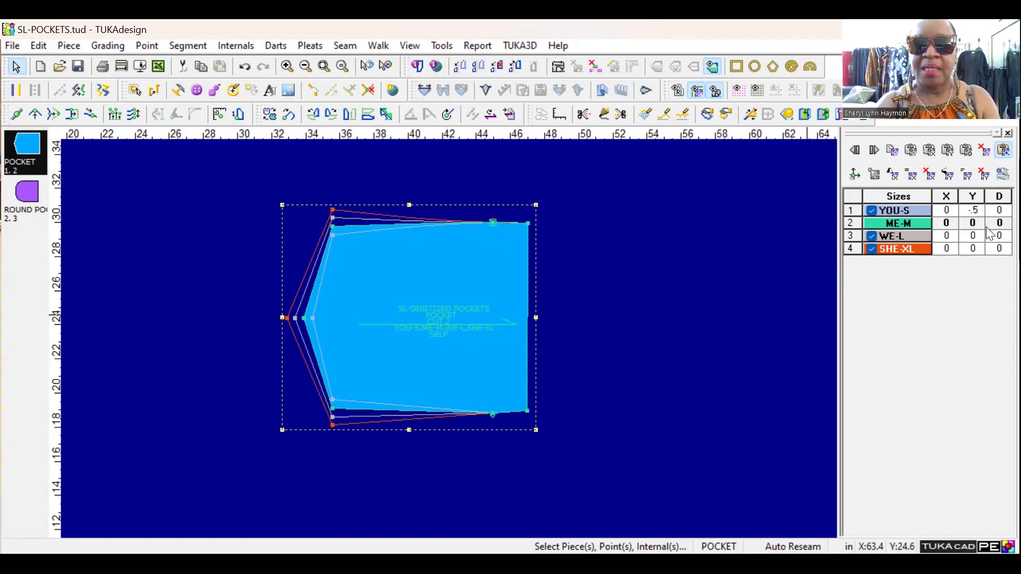
pyautogui.press('Tab')
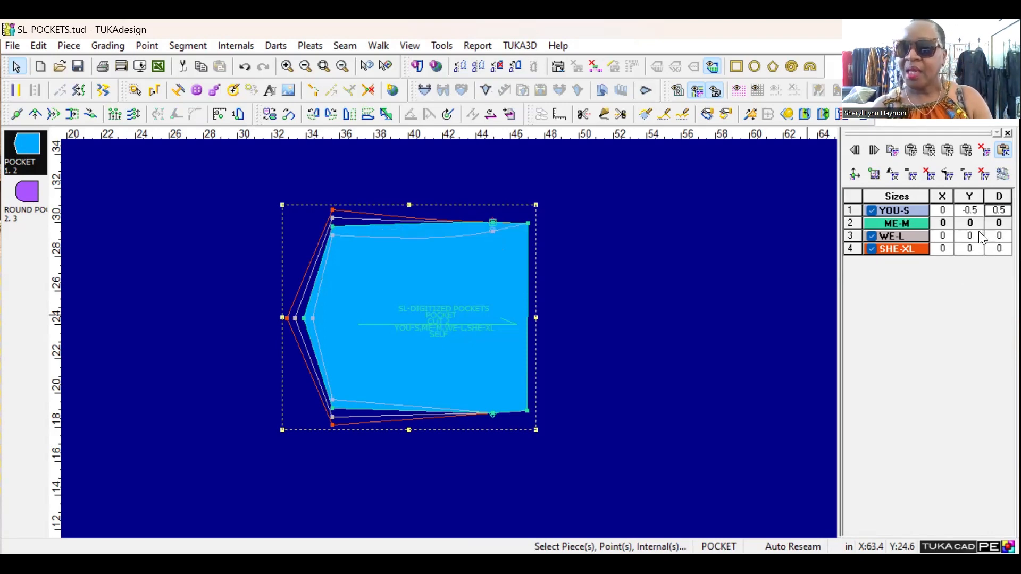
pyautogui.moveTo(972, 235); pyautogui.dragTo(973, 253)
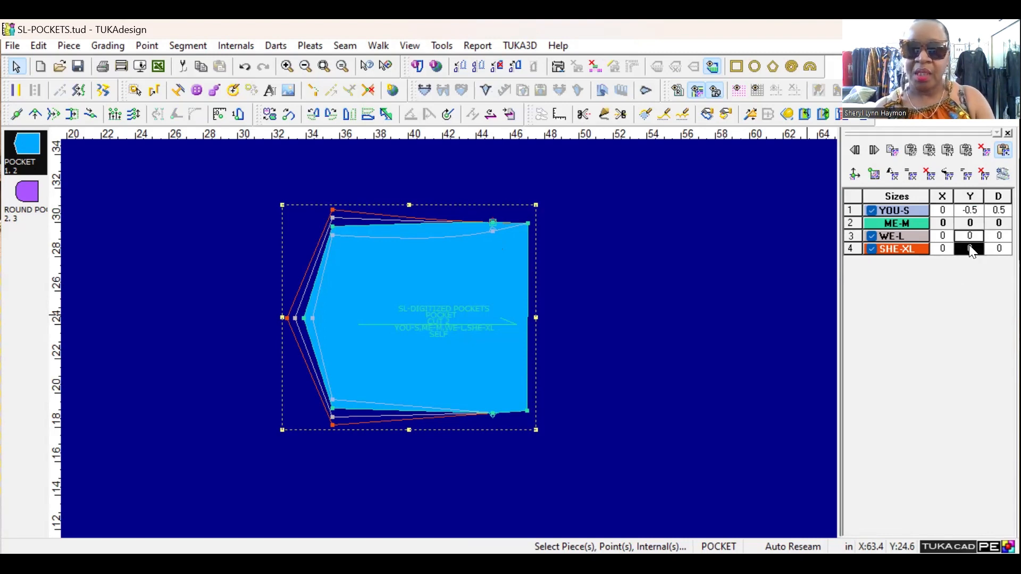
pyautogui.press('BackSpace')
pyautogui.press('Return')
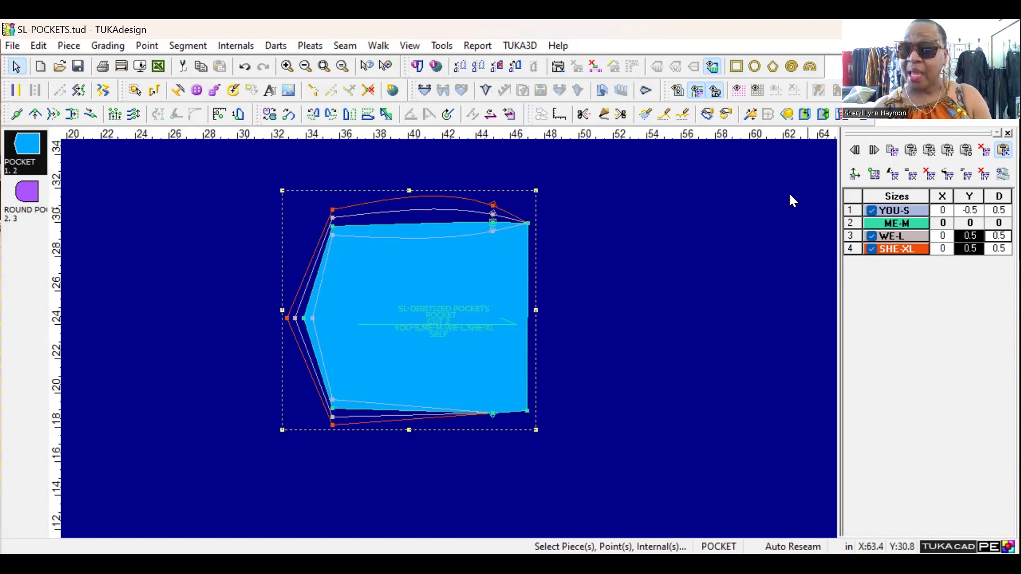
# Set the upper-edge notch point's type to Grading without Curve in its point info and apply it
pyautogui.click(493, 222)
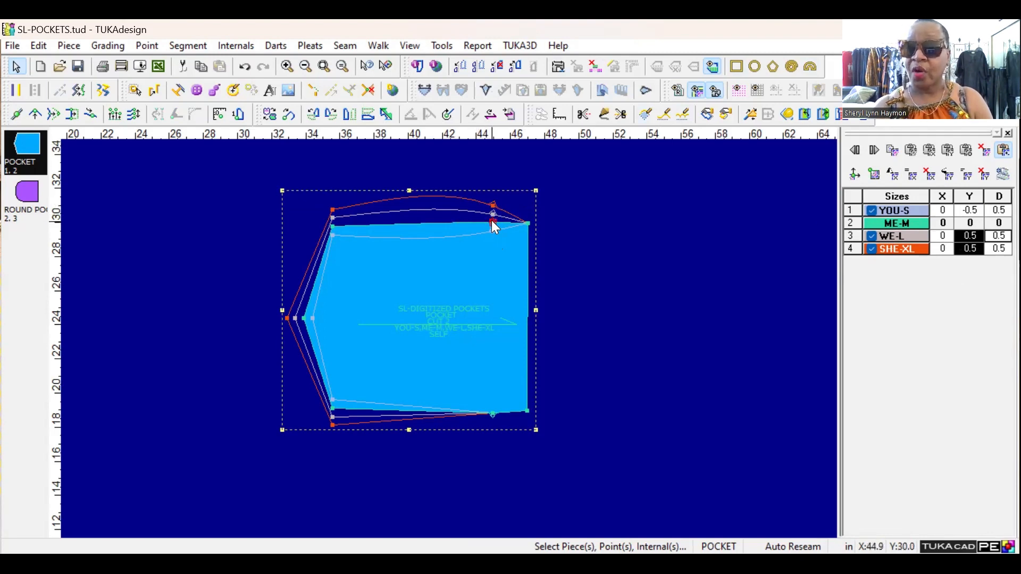
pyautogui.doubleClick(502, 196)
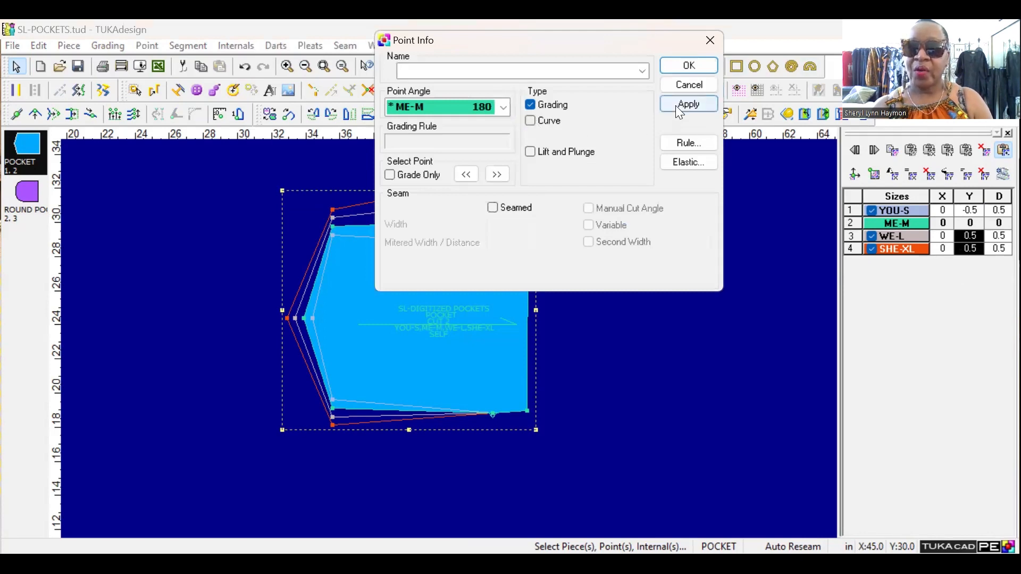
pyautogui.click(678, 106)
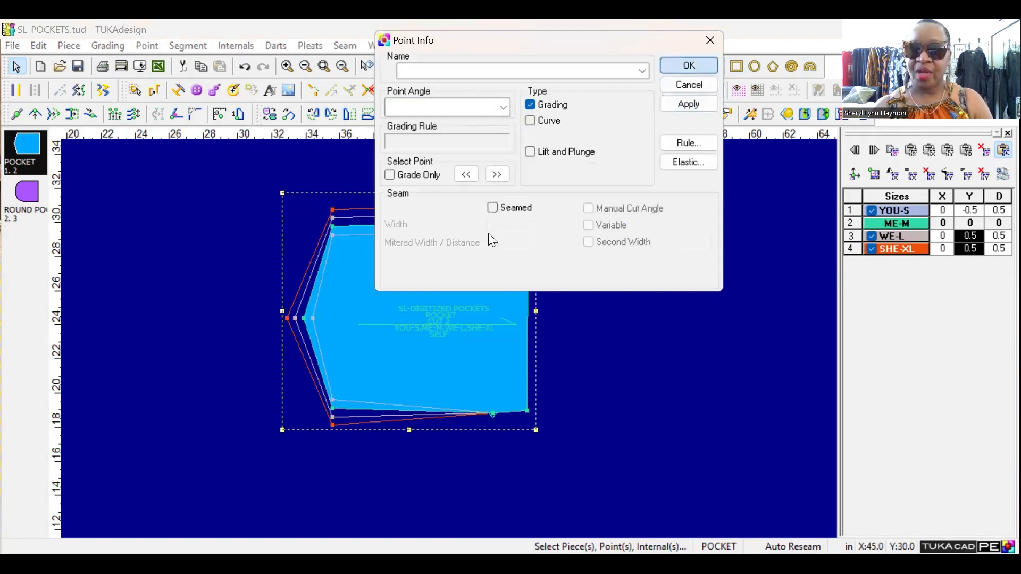
pyautogui.press('Return')
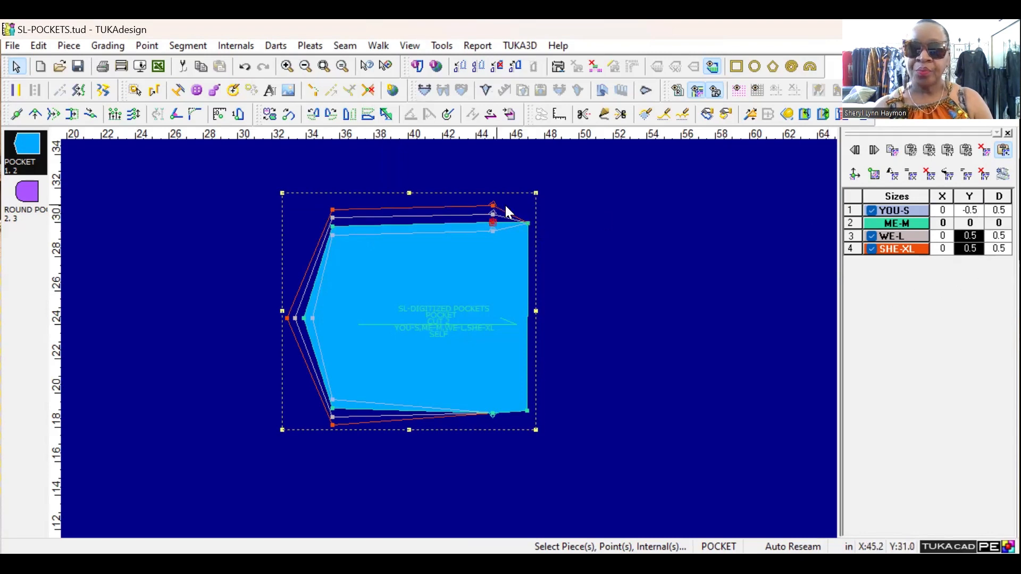
# Grade the pocket's upper-right corner point for size YOU-S with a Y value of -0.5
pyautogui.click(528, 223)
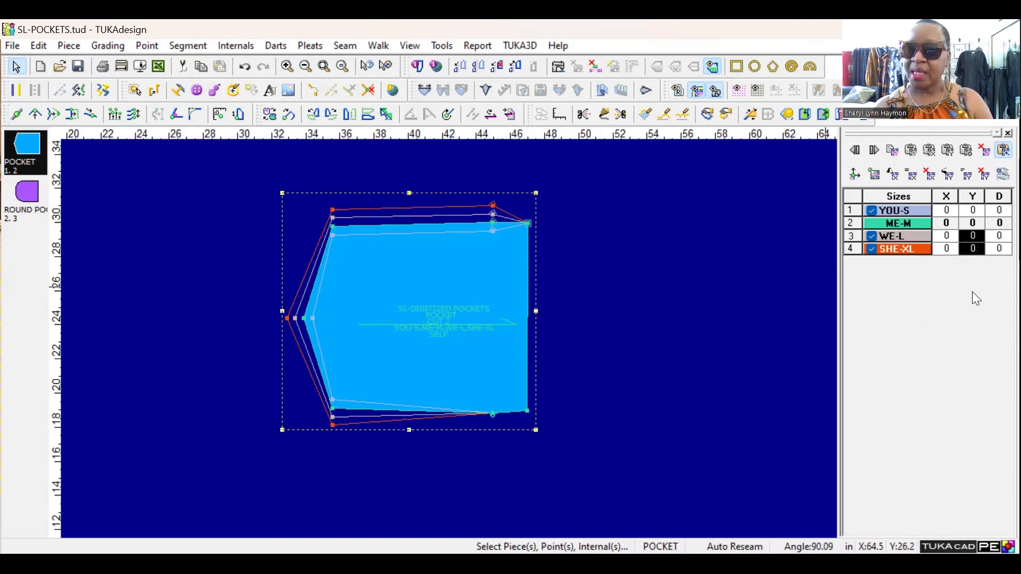
pyautogui.click(978, 210)
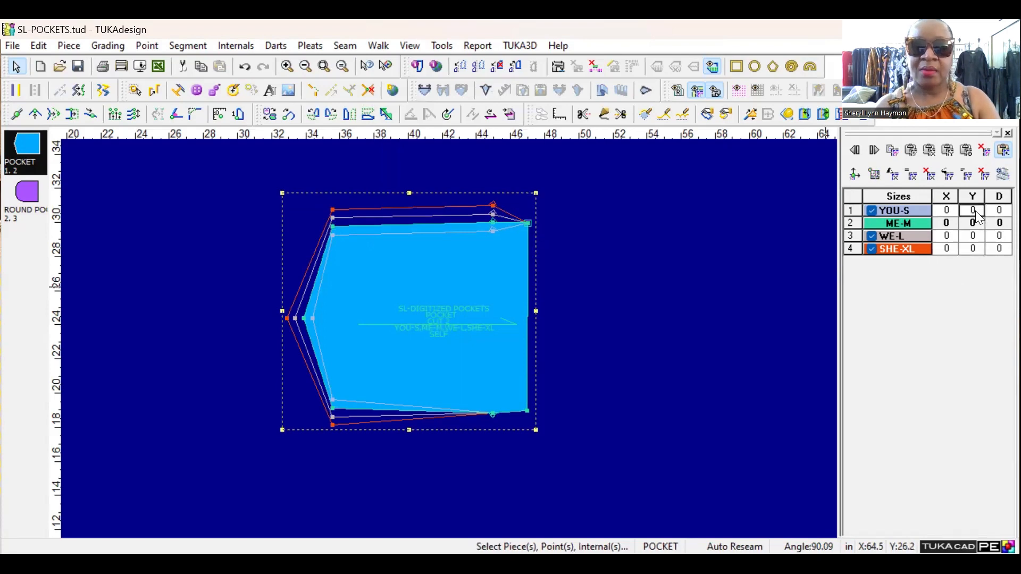
pyautogui.write('-0')
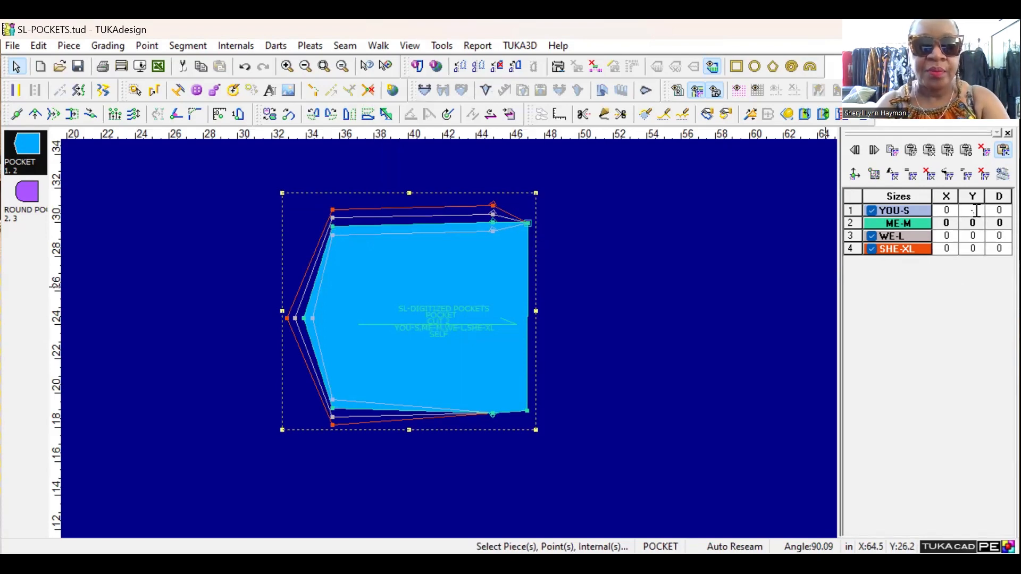
pyautogui.write('.5')
pyautogui.press('Tab')
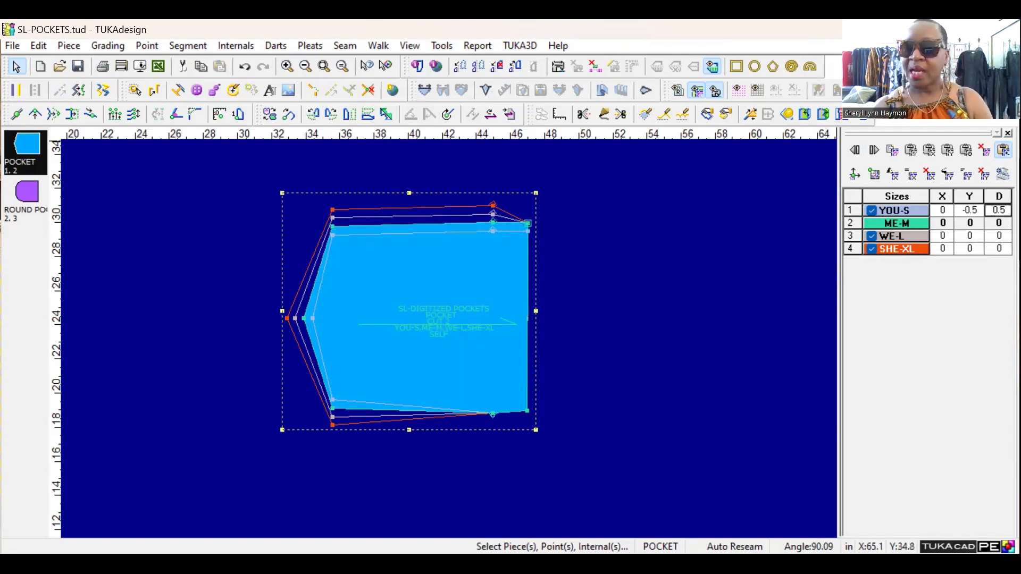
# Grade the pocket's upper-right corner point for sizes WE-L and SHE-XL with Y values of 0.5
pyautogui.click(969, 236)
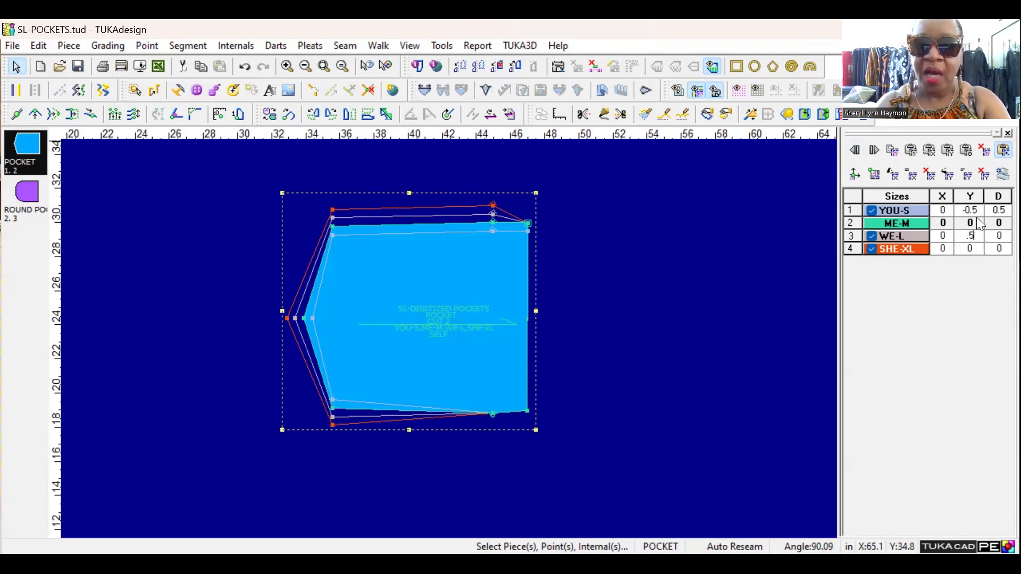
pyautogui.write('.5')
pyautogui.press('Tab')
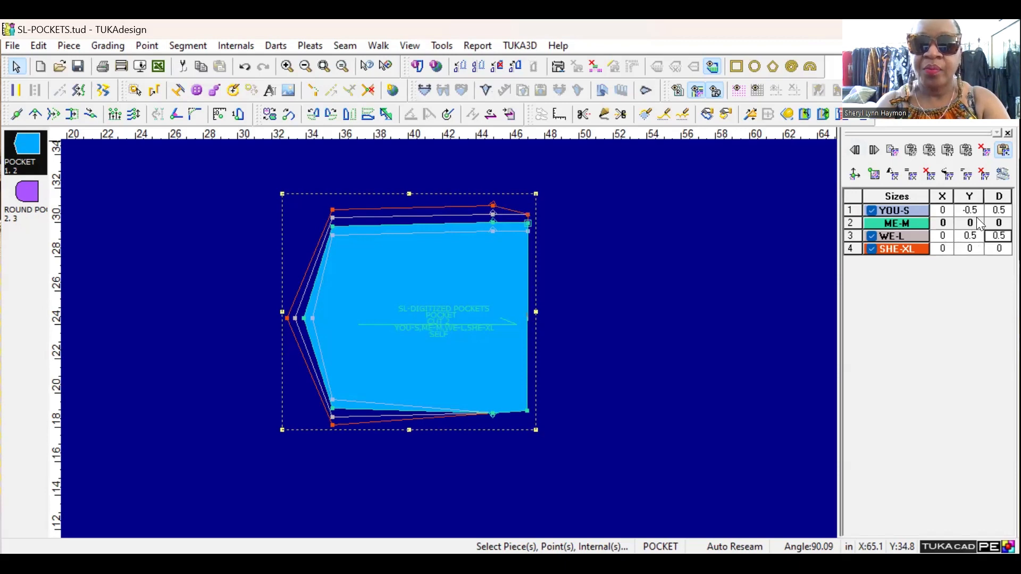
pyautogui.click(977, 249)
pyautogui.write('.')
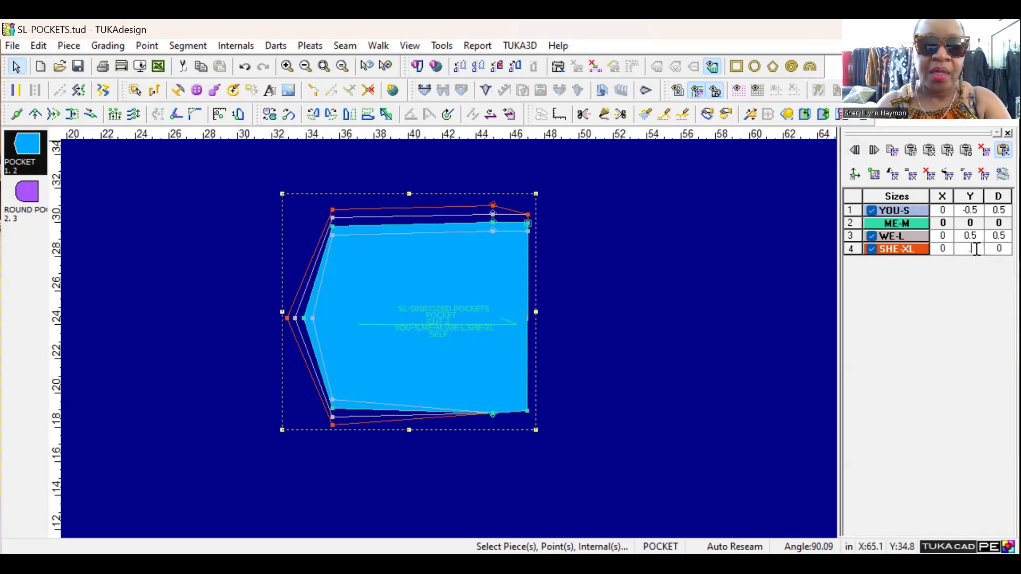
pyautogui.write('5')
pyautogui.press('Tab')
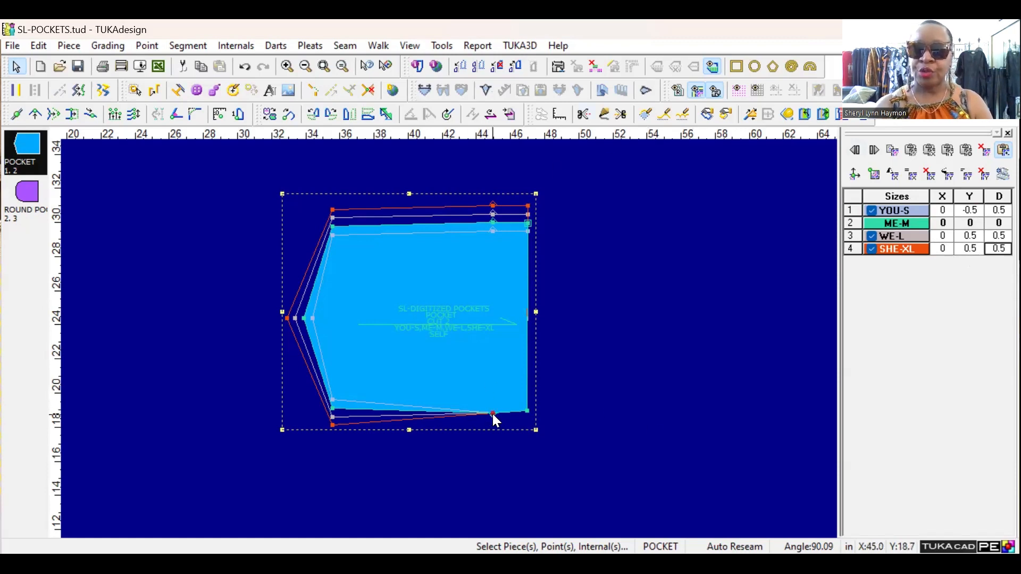
# Confirm the lower-edge notch point as Grading without Curve in its point info and grade it with a Y value of 0.5 for YOU-S
pyautogui.click(492, 413)
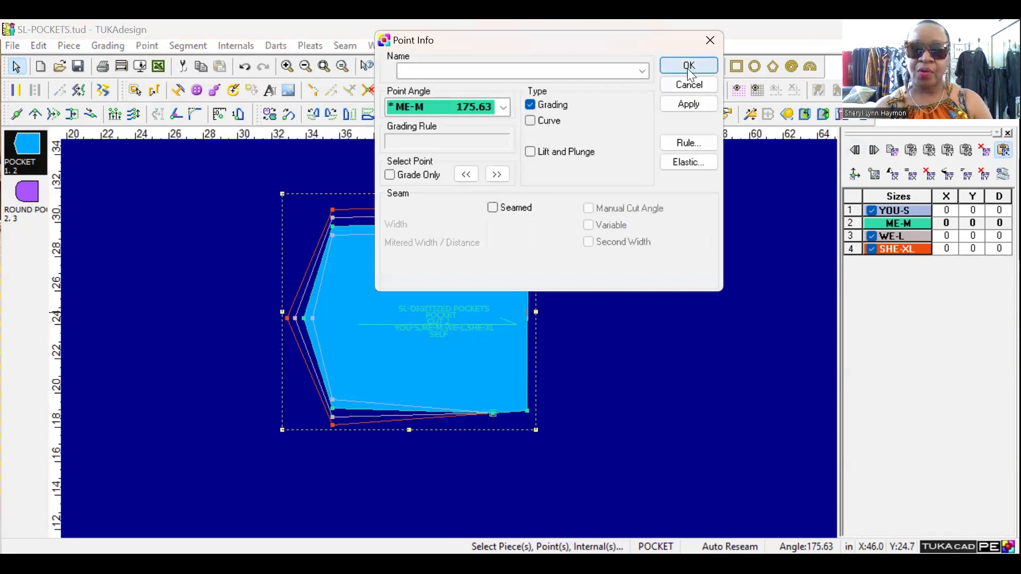
pyautogui.click(688, 66)
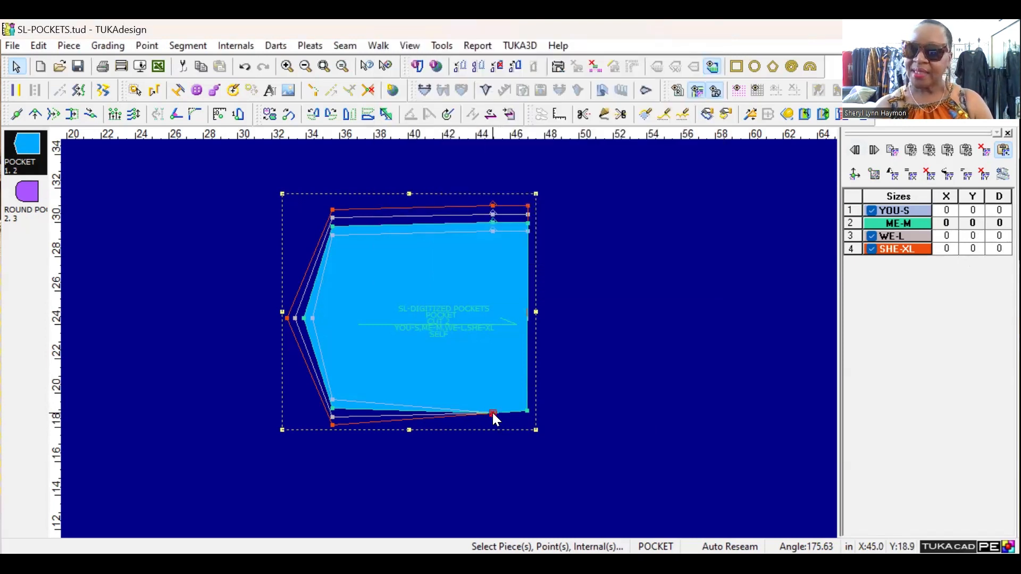
pyautogui.click(332, 410)
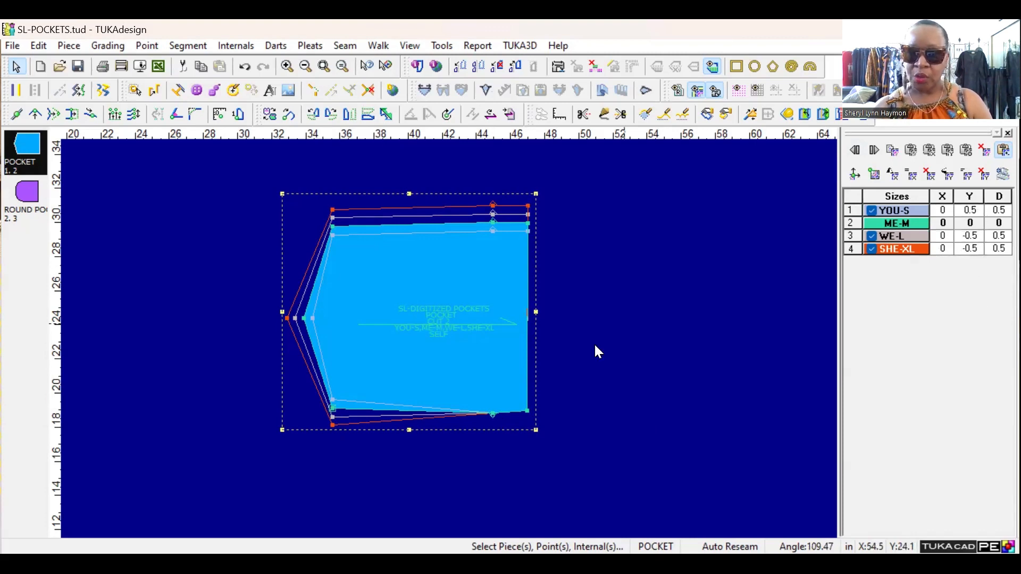
pyautogui.click(493, 413)
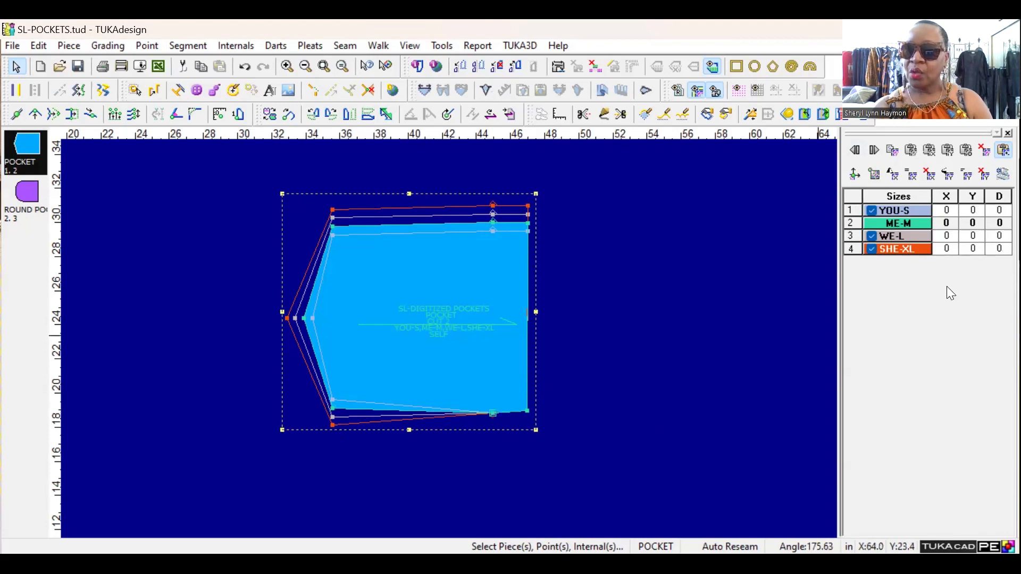
pyautogui.click(977, 211)
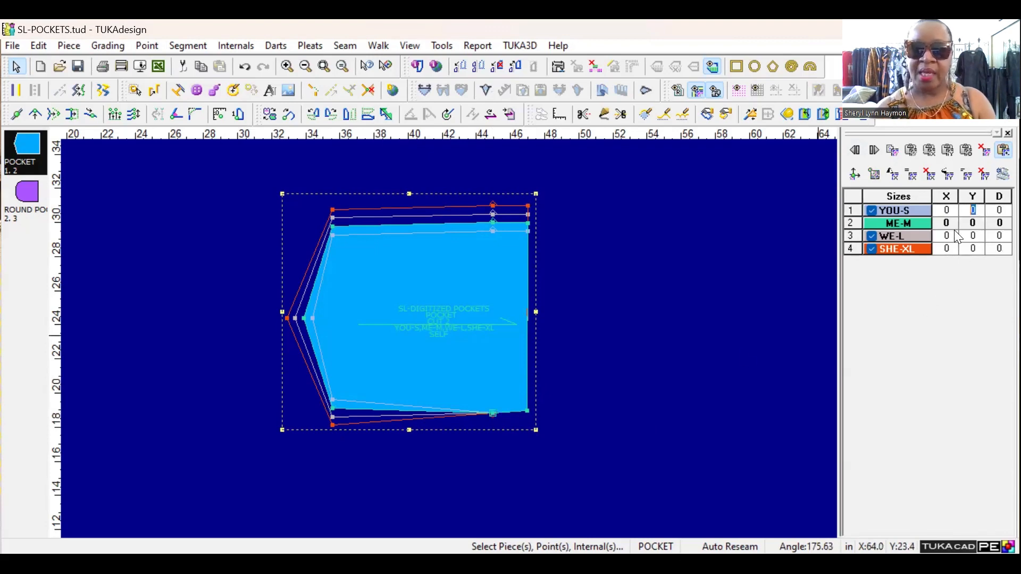
pyautogui.write('.5')
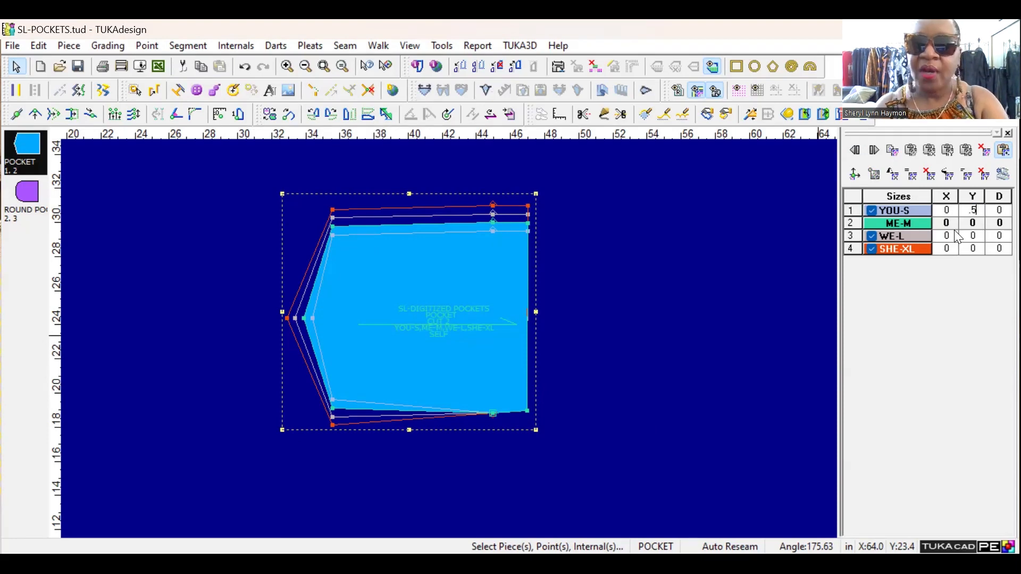
pyautogui.press('Tab')
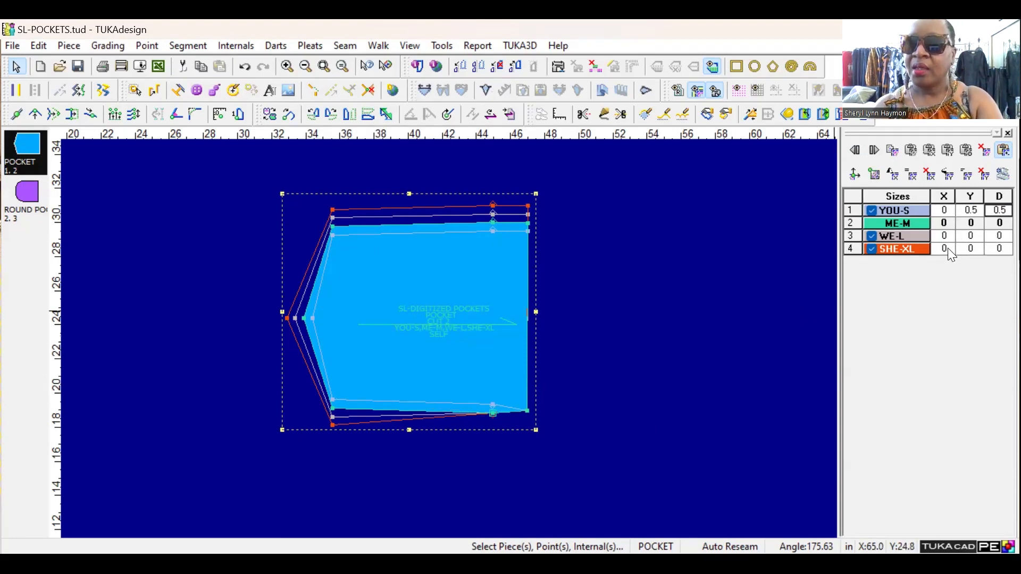
# Grade the notch point on the pocket's lower edge for sizes WE-L and SHE-XL with Y values of -0.5
pyautogui.click(978, 237)
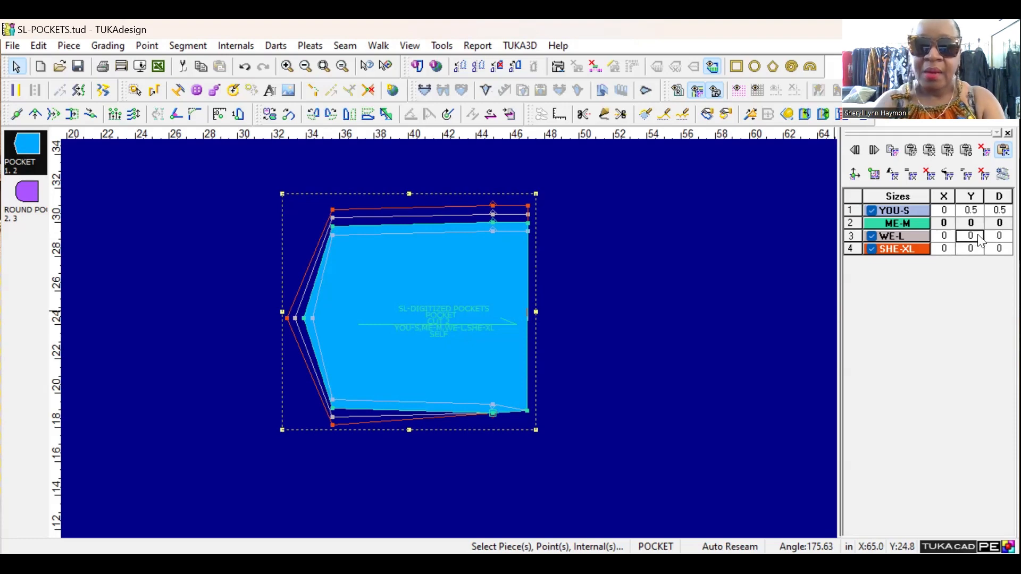
pyautogui.write('-0')
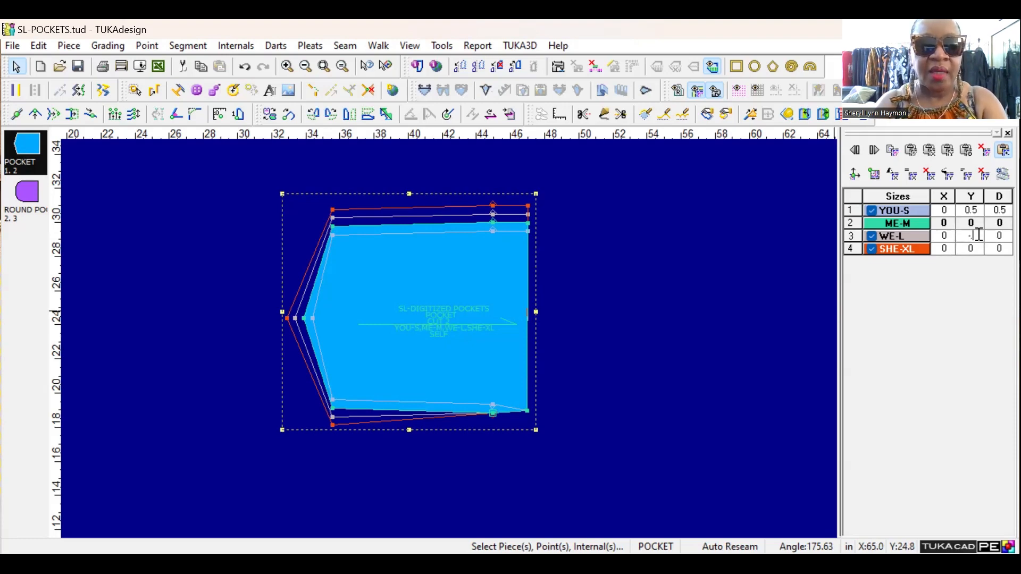
pyautogui.write('.5')
pyautogui.press('Tab')
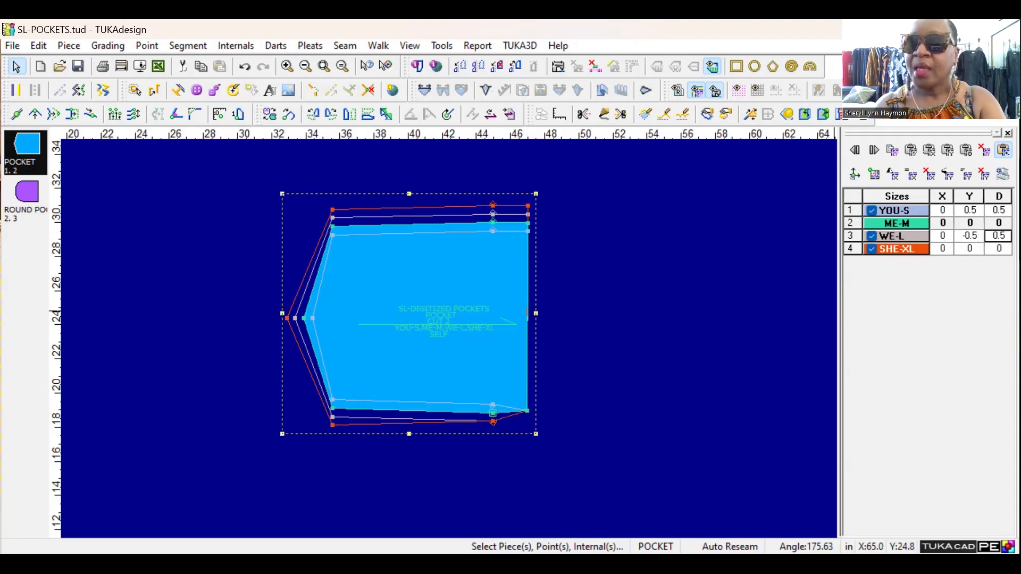
pyautogui.click(976, 249)
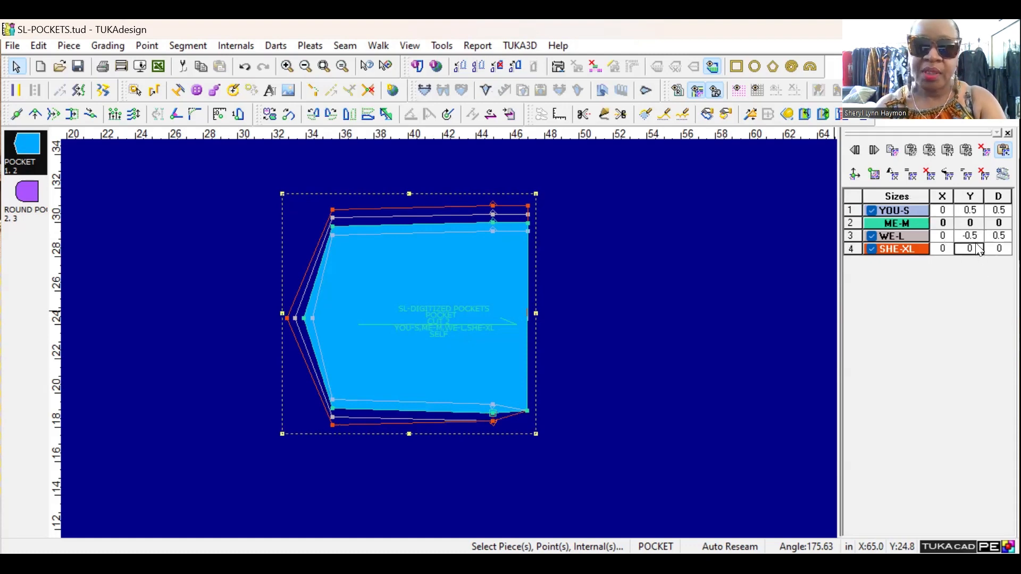
pyautogui.write('-.5')
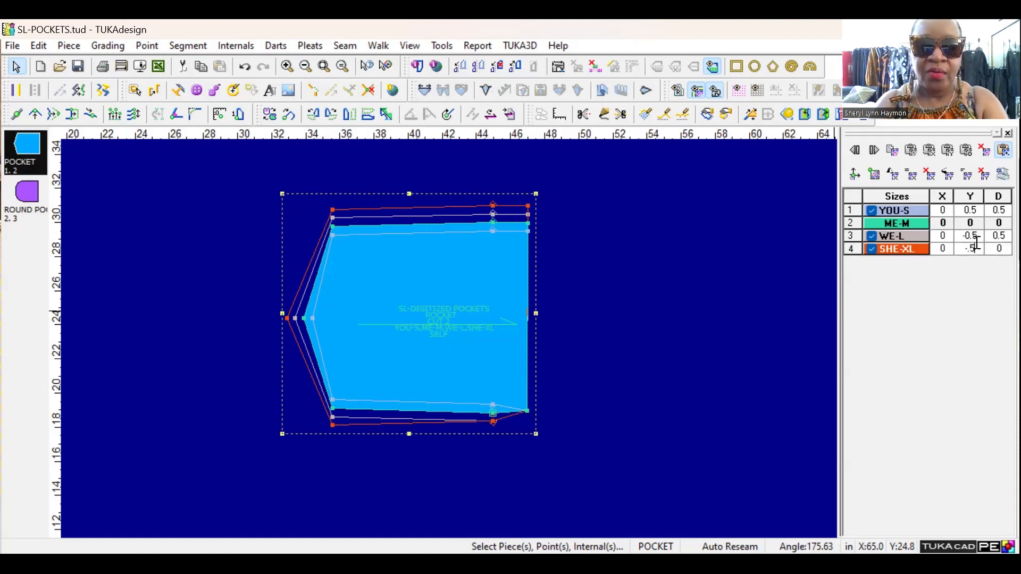
pyautogui.press('Return')
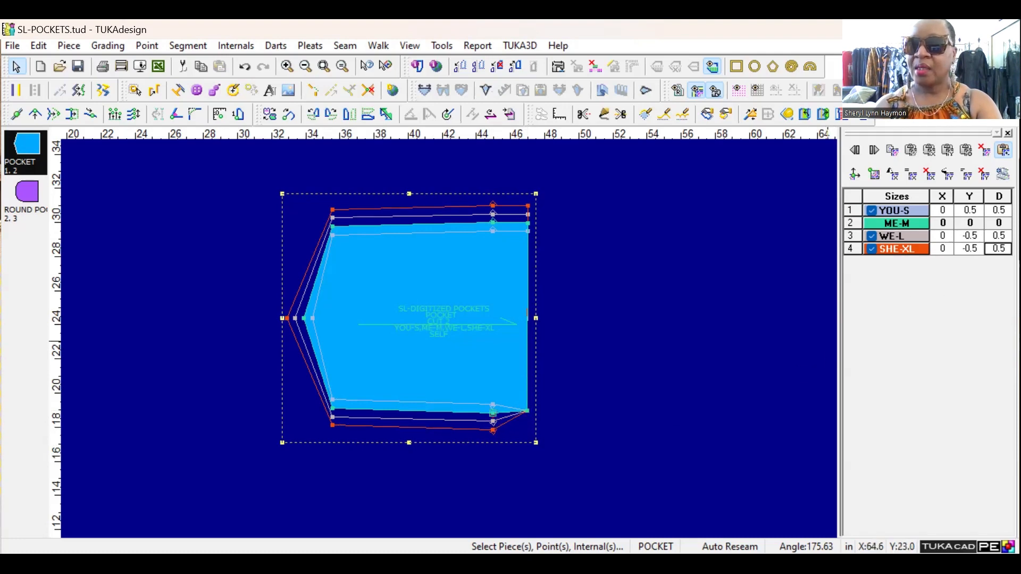
# Grade the pocket's lower-right corner point with a Y value of 0.5 for YOU-S and -0.5 for WE-L and SHE-XL
pyautogui.click(526, 410)
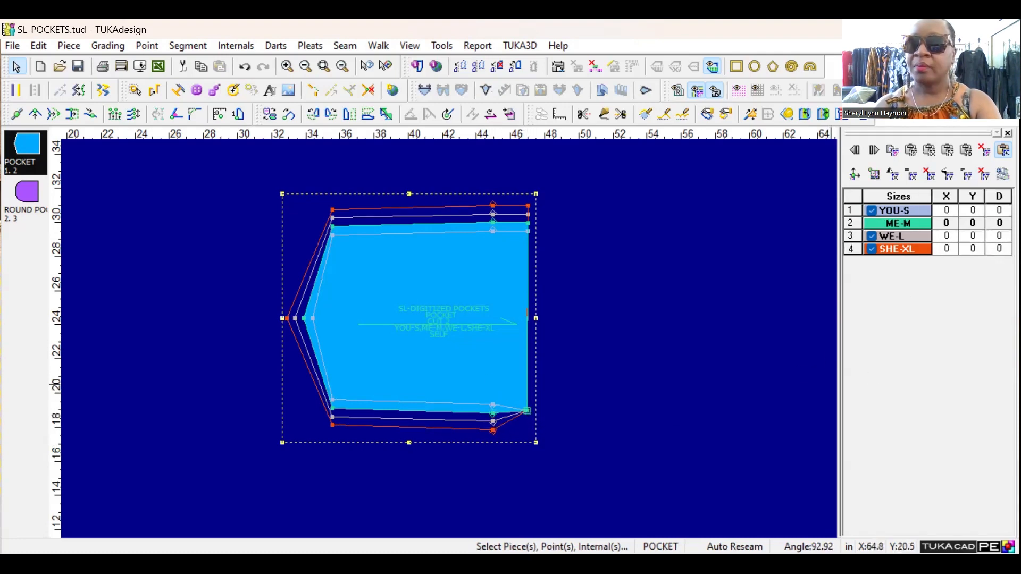
pyautogui.click(980, 209)
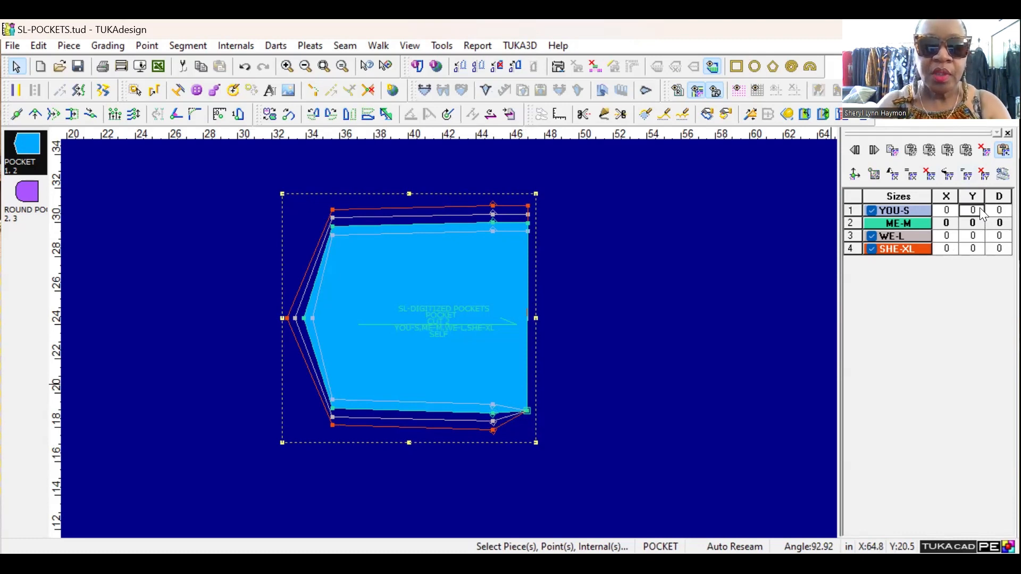
pyautogui.write('0.5')
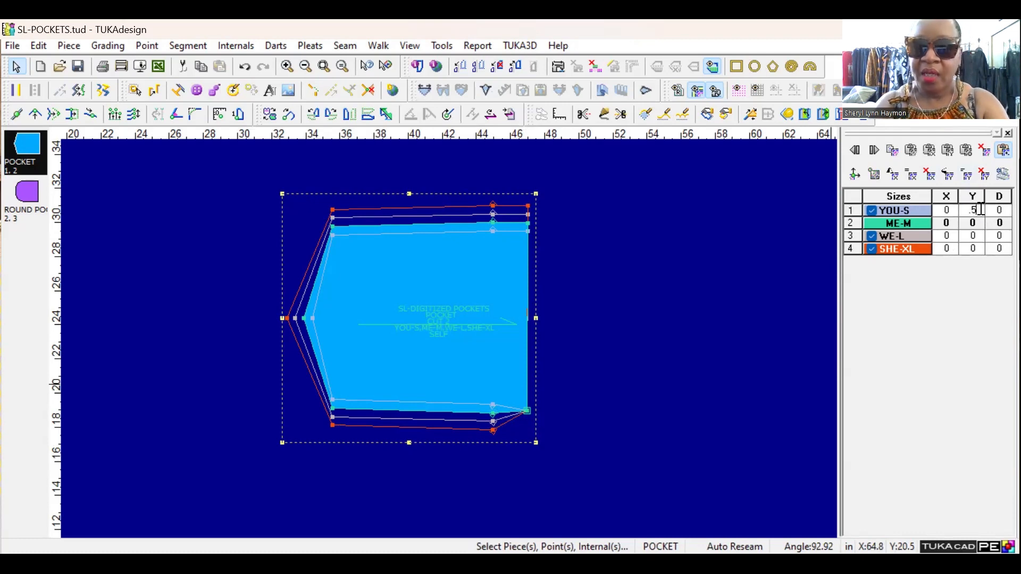
pyautogui.press('Tab')
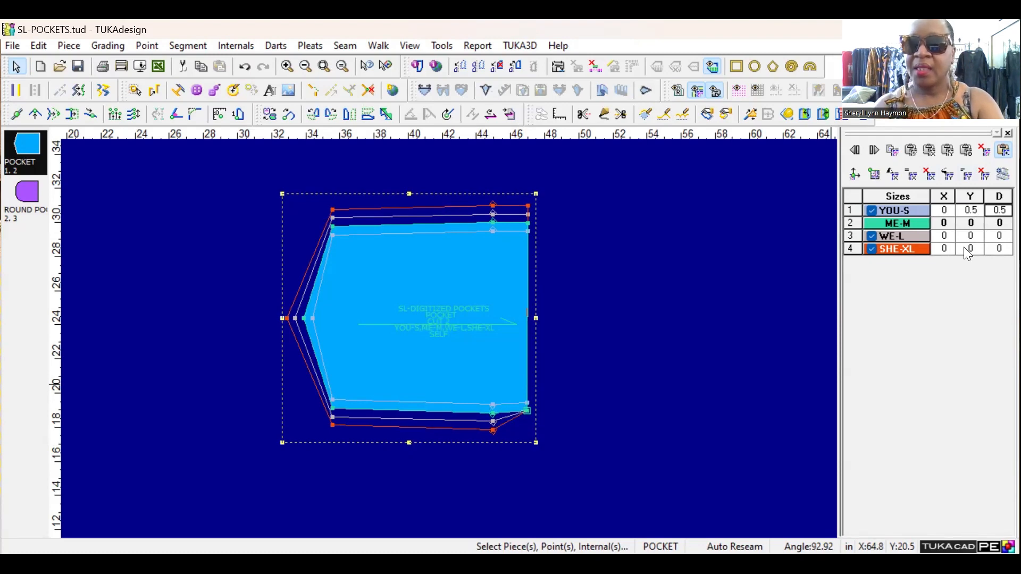
pyautogui.moveTo(971, 242); pyautogui.dragTo(972, 255)
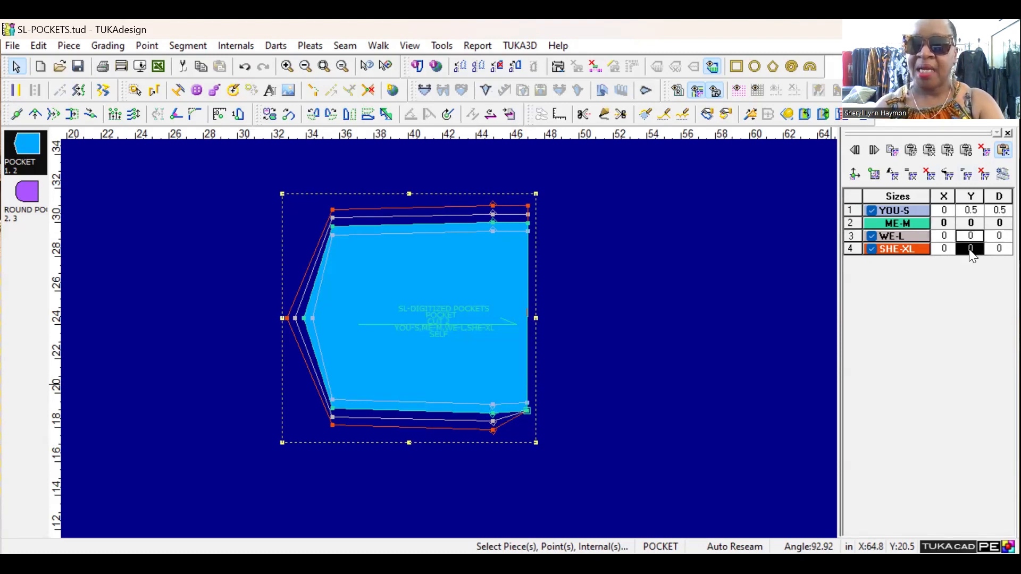
pyautogui.write('-.5')
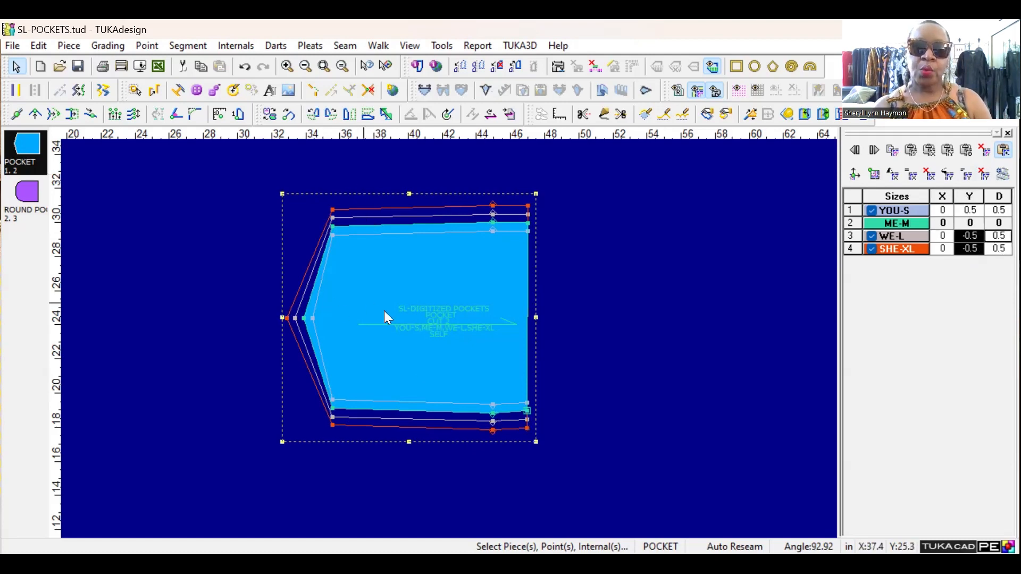
# Bring the ROUND POCKET piece into the work area beside the graded pocket
pyautogui.scroll(1, 449, 338)
pyautogui.scroll(1, 458, 358)
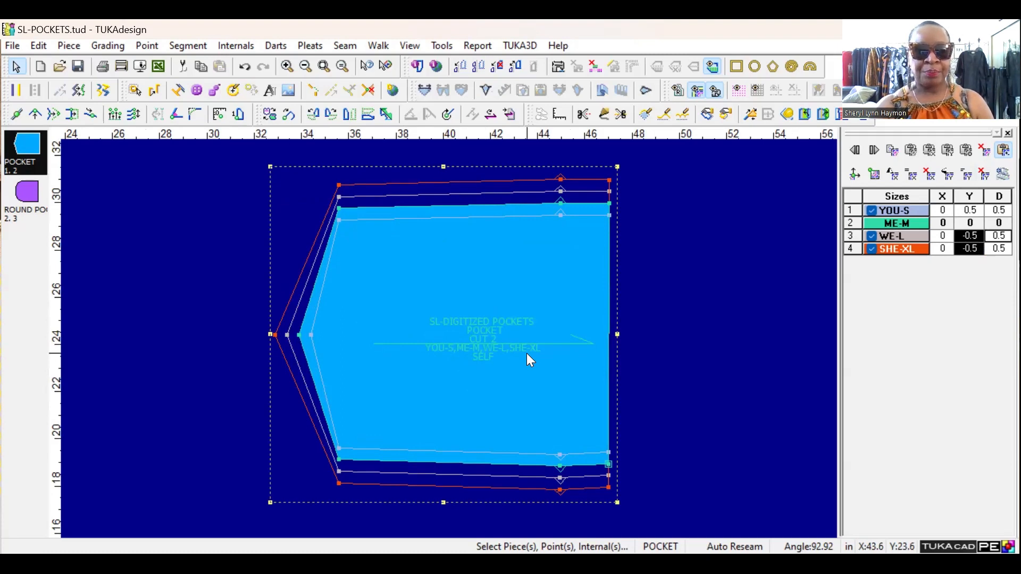
pyautogui.scroll(-3, 449, 340)
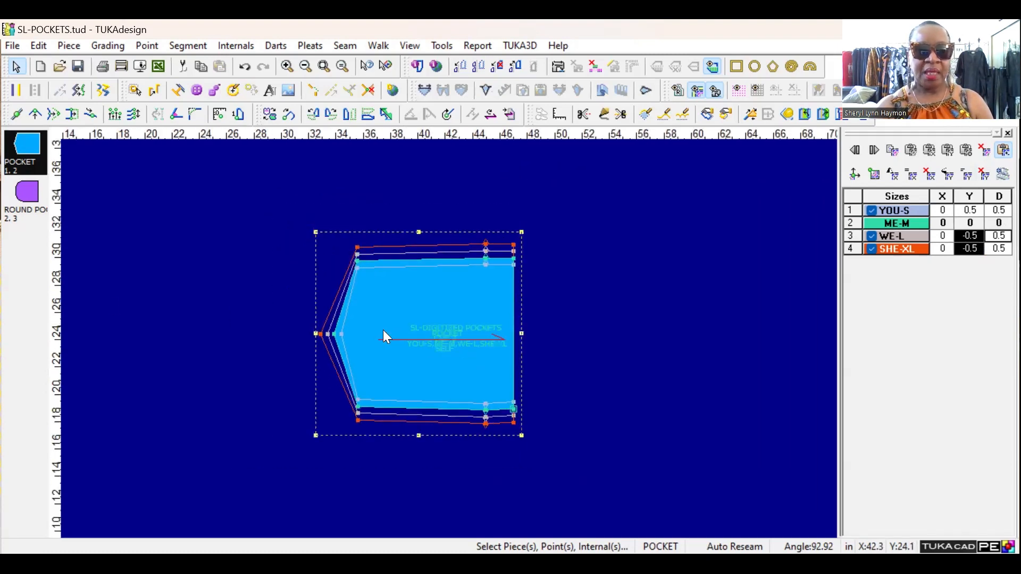
pyautogui.click(32, 195)
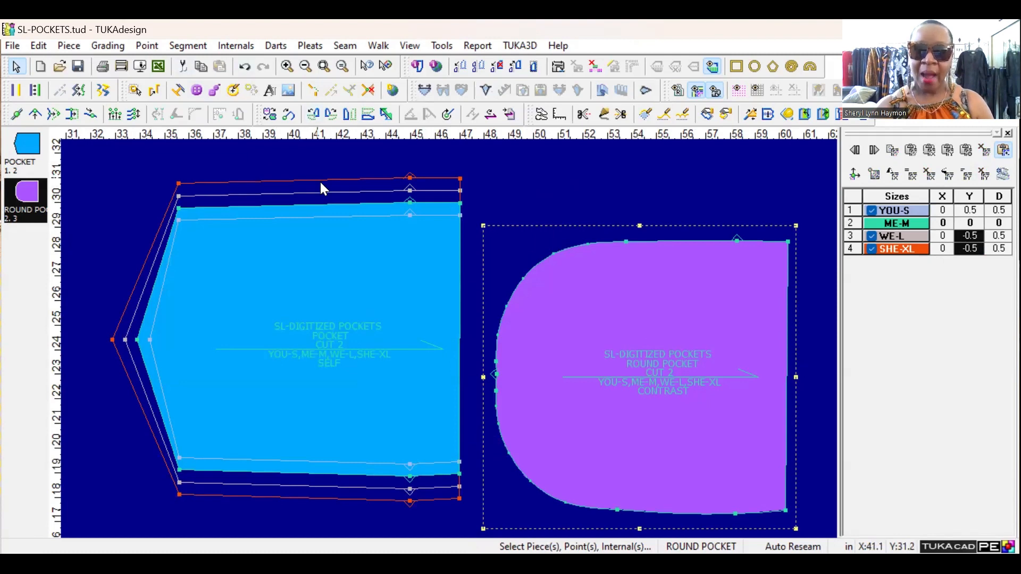
# Copy the grading of the pocket's pointed tip to the notch point at the middle of the round pocket's curved end
pyautogui.click(136, 339)
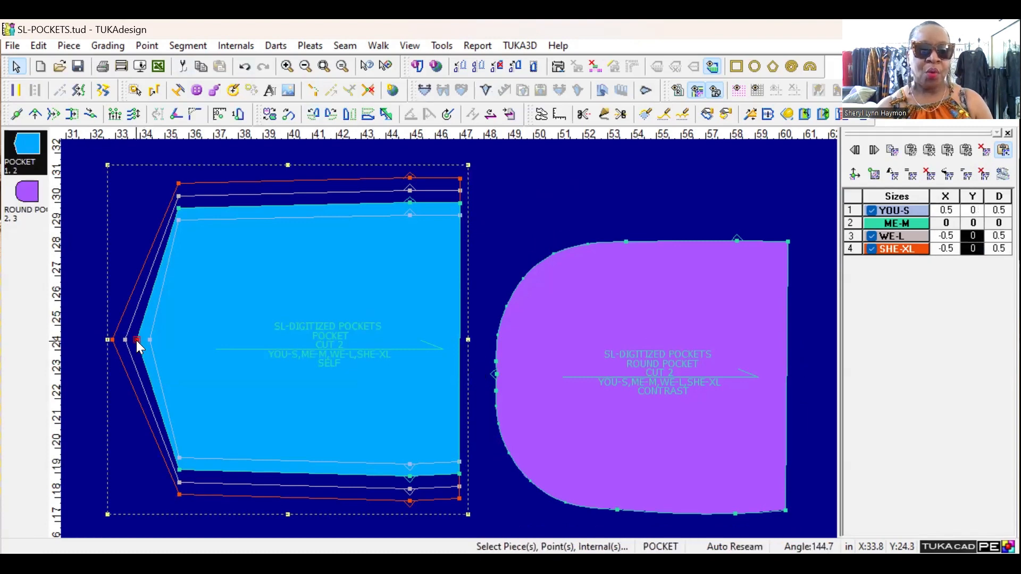
pyautogui.click(115, 46)
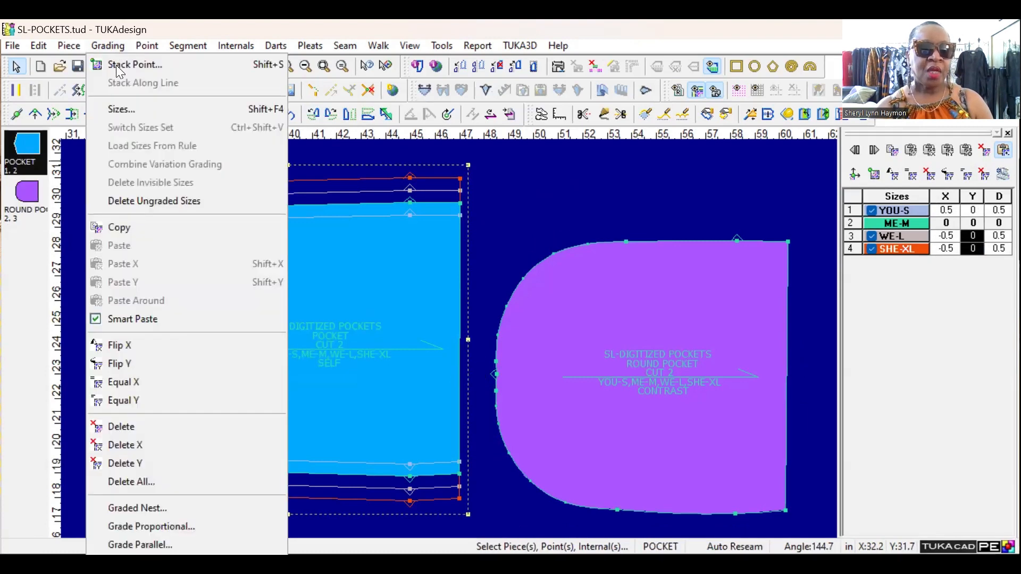
pyautogui.click(127, 230)
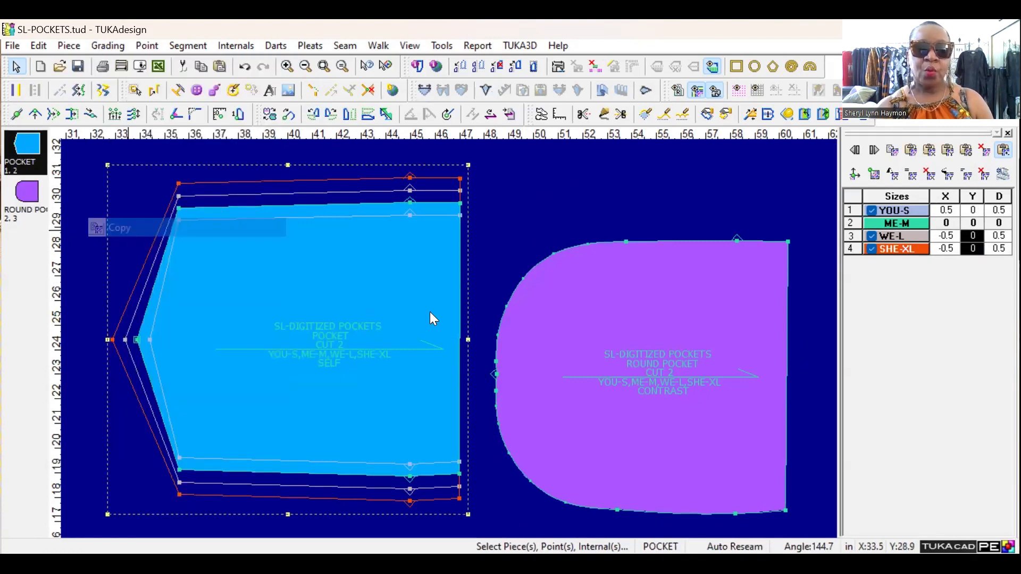
pyautogui.click(496, 374)
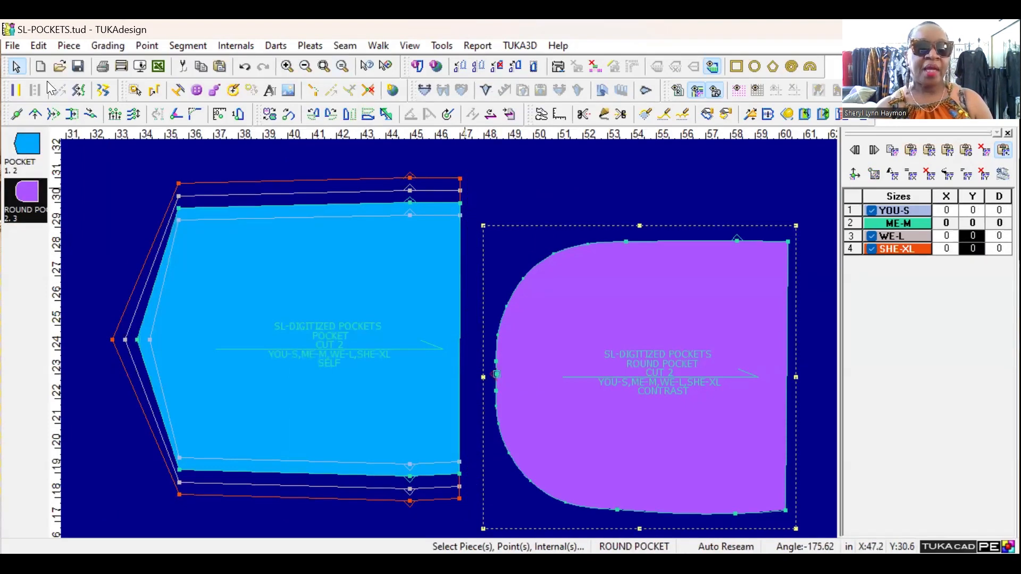
pyautogui.click(118, 44)
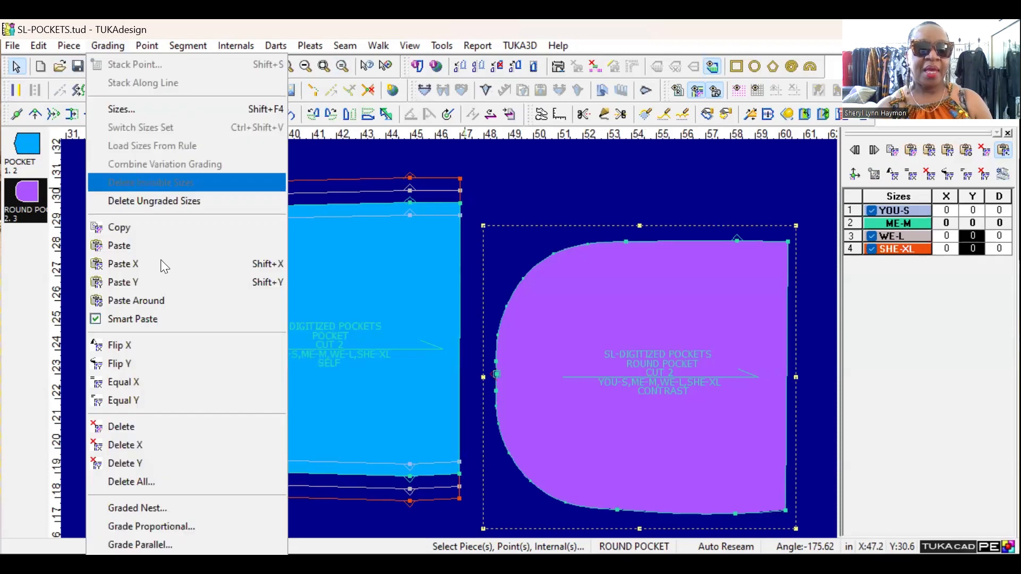
pyautogui.click(163, 247)
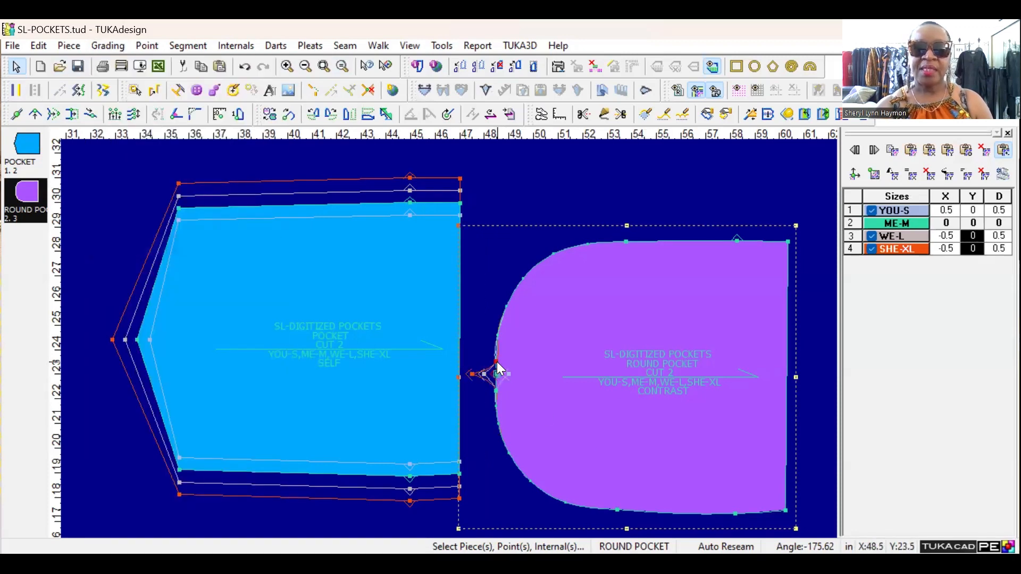
# Delete the two ungraded outline points directly above and below the notch on the round pocket's curved end
pyautogui.scroll(2, 500, 373)
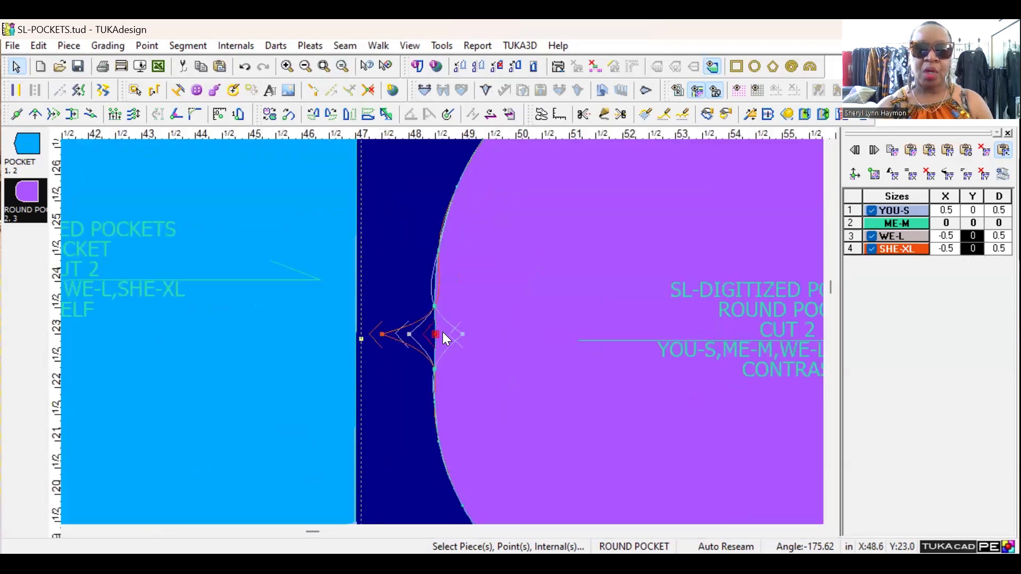
pyautogui.scroll(1, 435, 293)
pyautogui.click(432, 295)
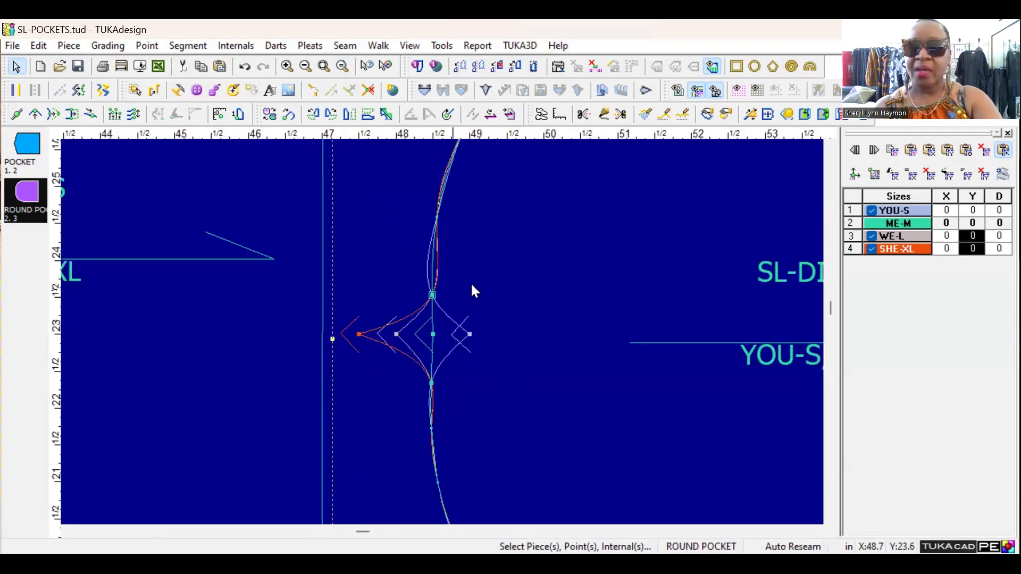
pyautogui.press('Delete')
pyautogui.click(432, 382)
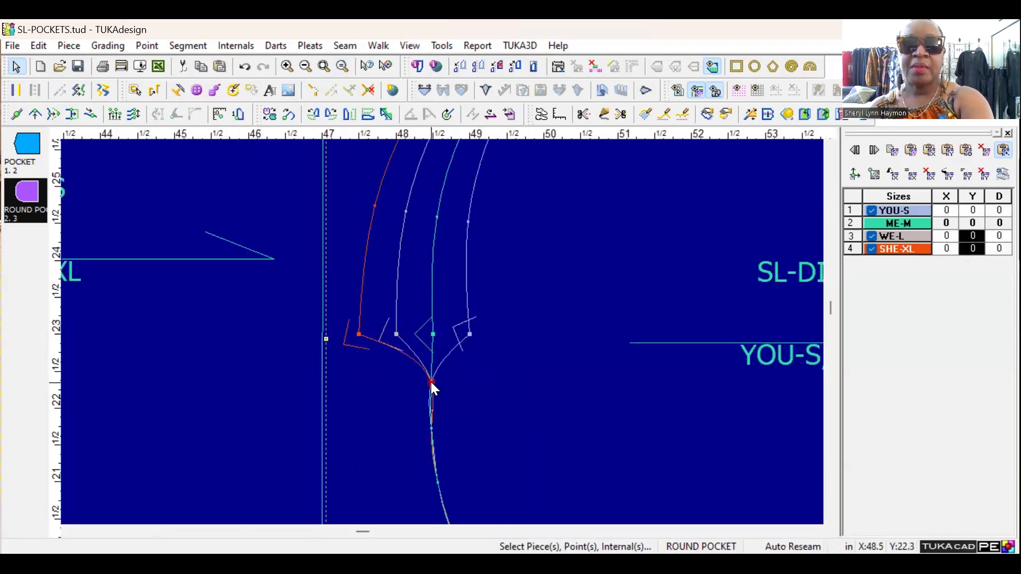
pyautogui.press('Delete')
# Copy the grading of the pocket's upper-left corner to the round pocket's point where the upper edge meets the curve
pyautogui.scroll(-5, 519, 272)
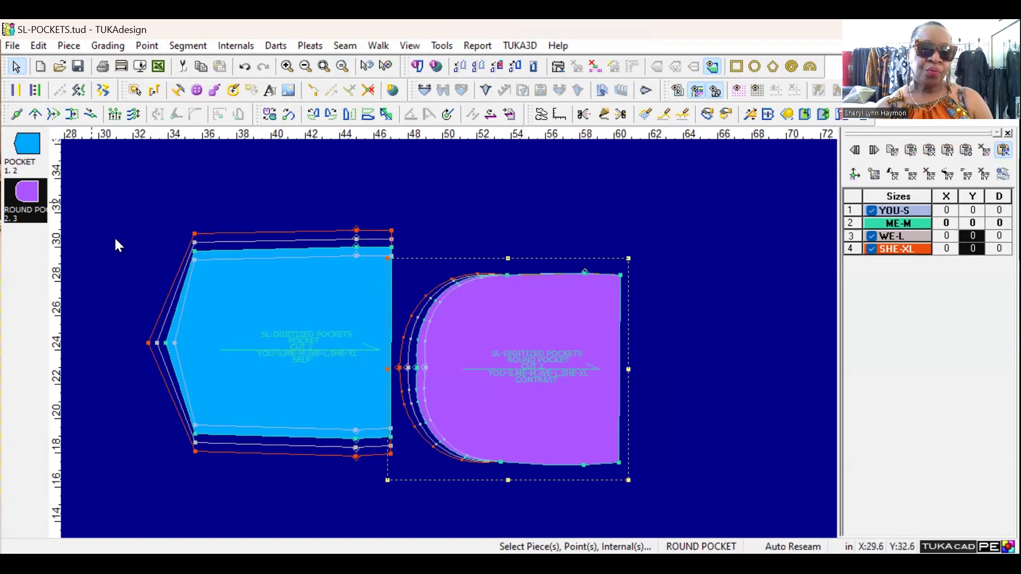
pyautogui.click(195, 251)
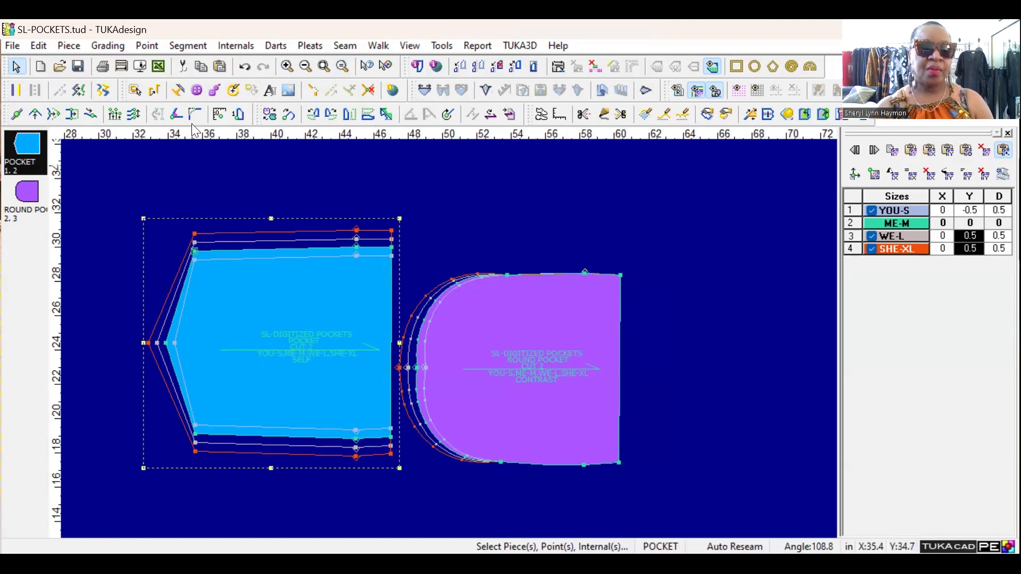
pyautogui.click(106, 45)
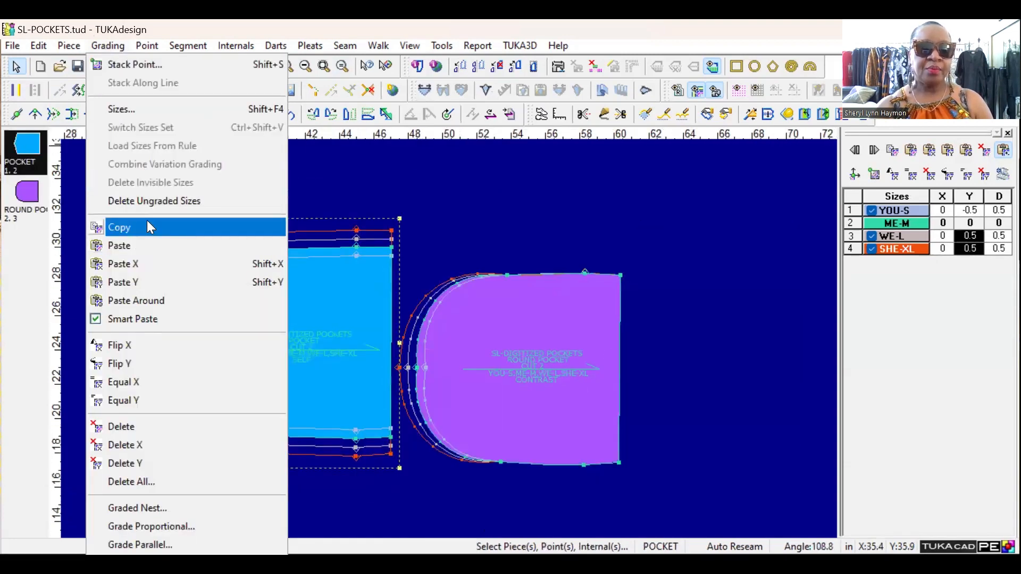
pyautogui.click(148, 227)
pyautogui.click(506, 275)
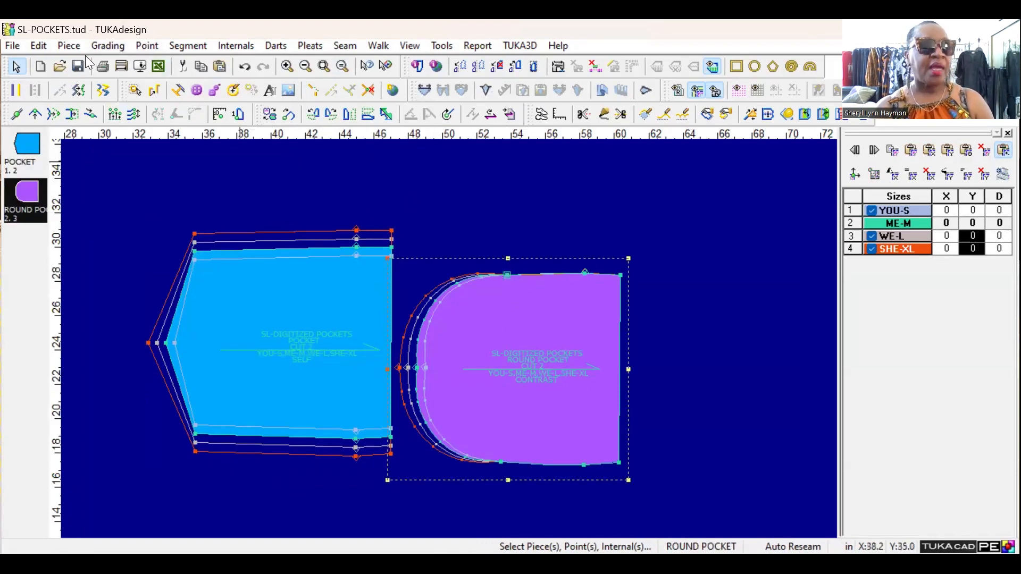
pyautogui.click(68, 46)
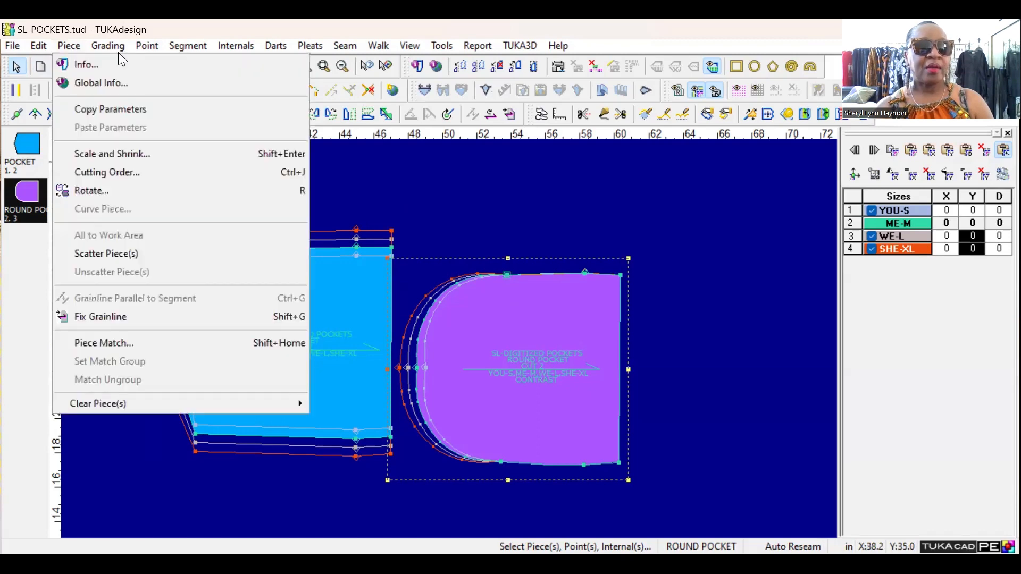
pyautogui.click(106, 45)
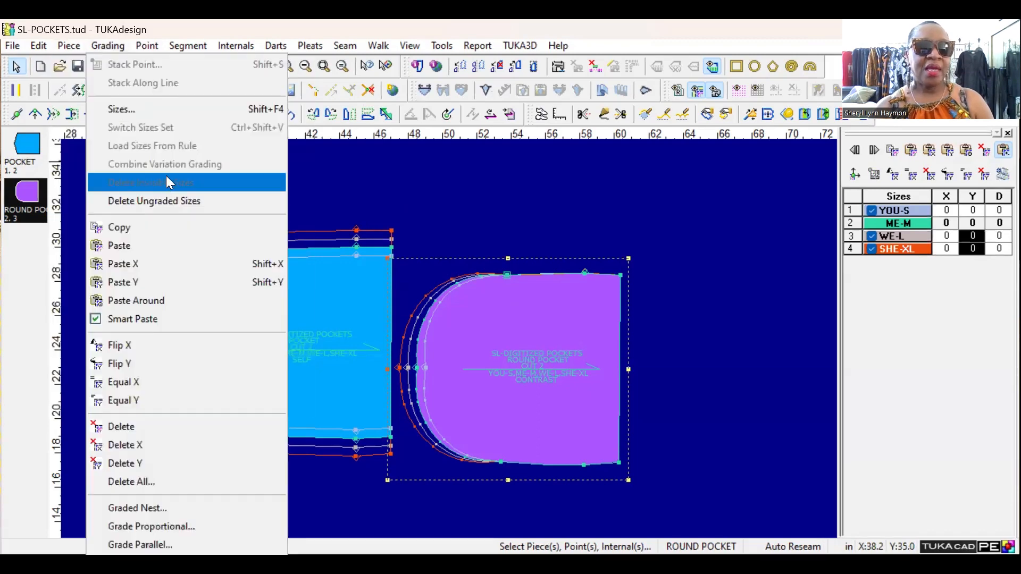
pyautogui.click(174, 244)
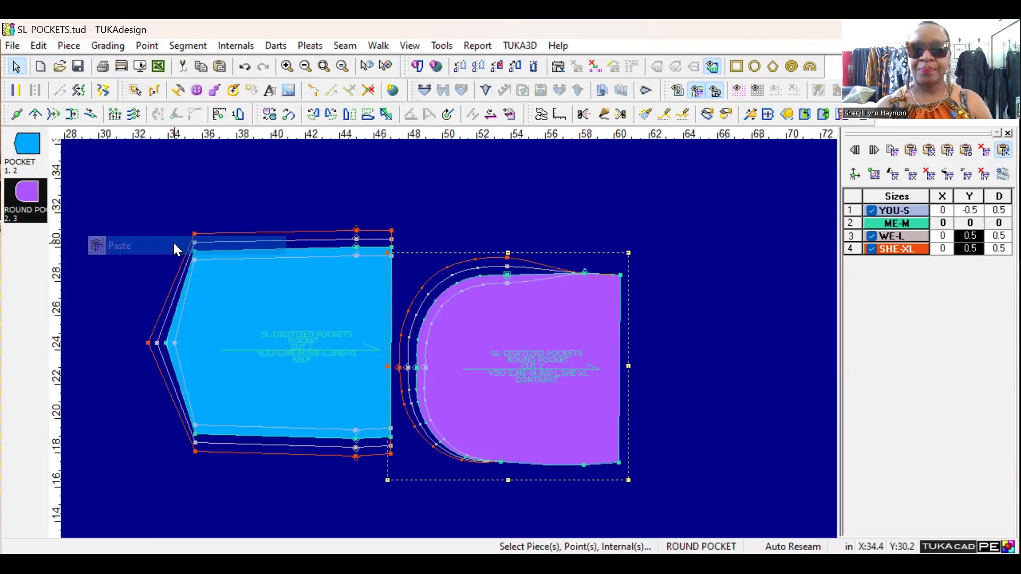
# Paste the same copied grading onto the round pocket's upper-edge notch point and its upper-right corner point
pyautogui.click(584, 274)
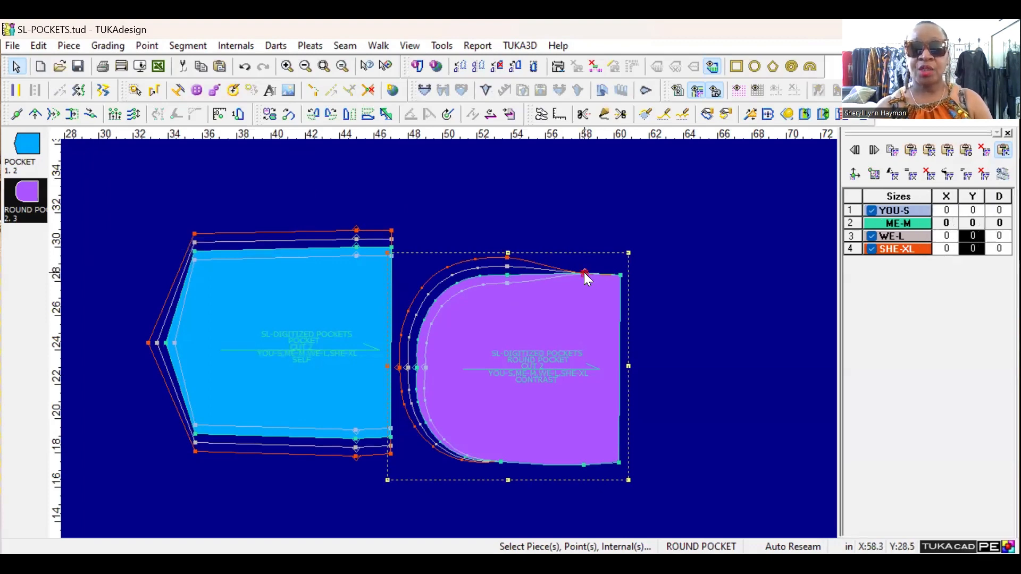
pyautogui.click(104, 44)
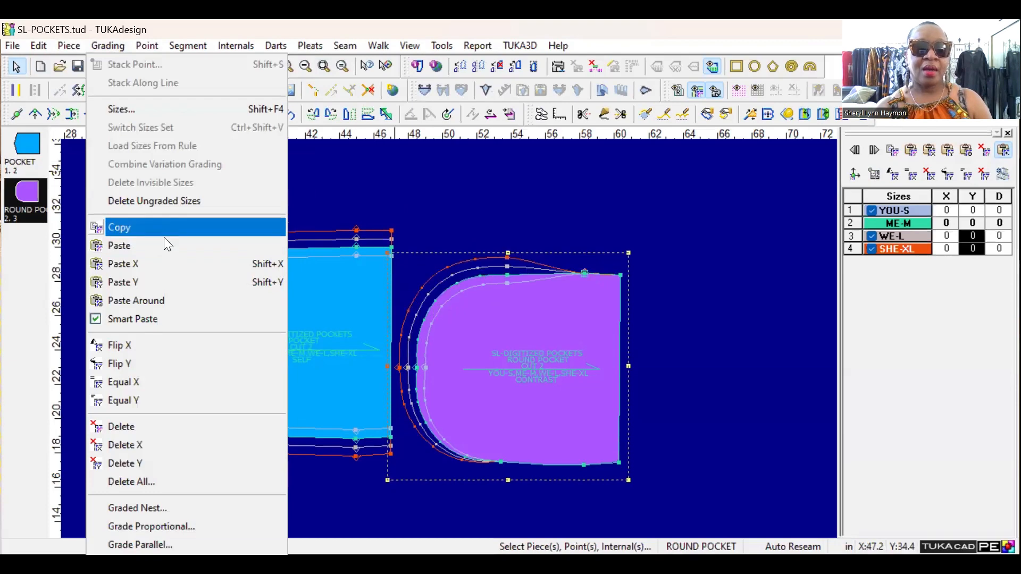
pyautogui.click(167, 245)
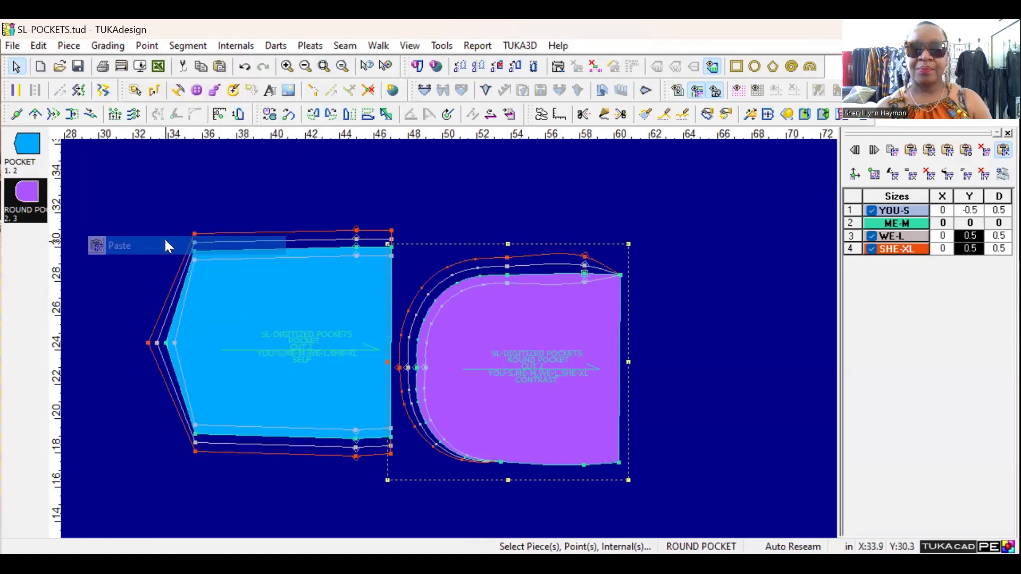
pyautogui.click(620, 275)
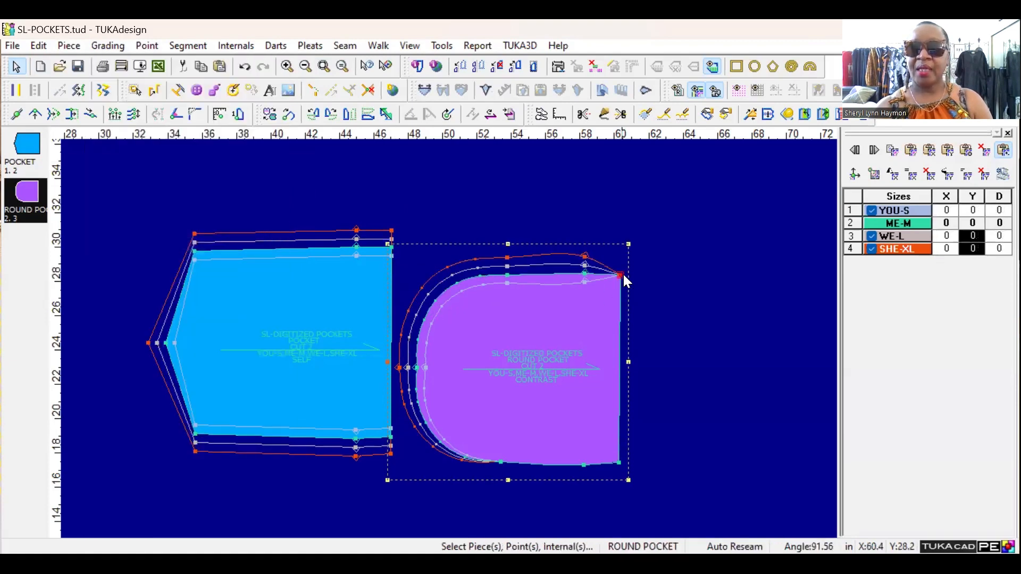
pyautogui.click(104, 45)
pyautogui.click(158, 248)
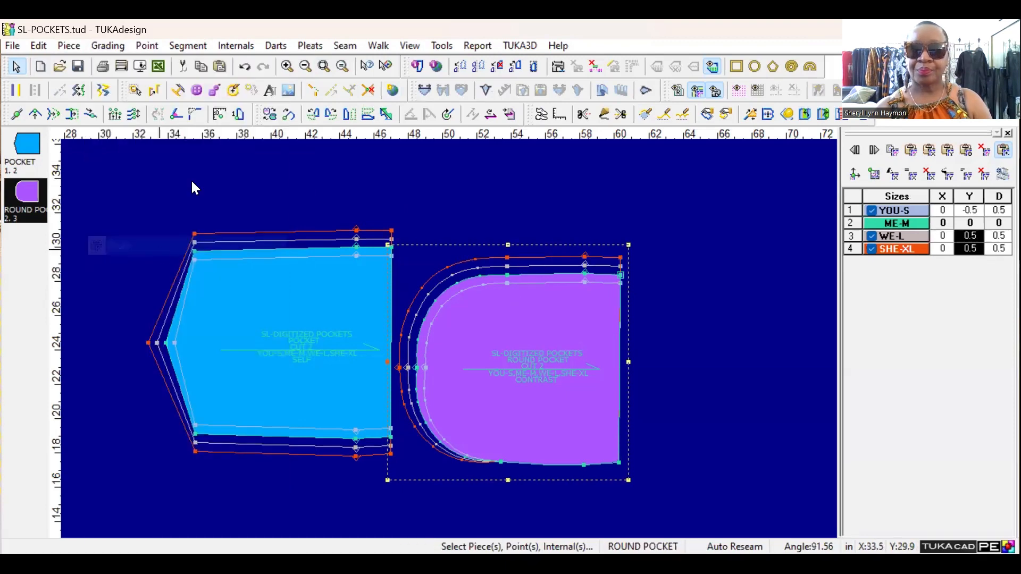
# Copy the grading of the pocket's lower-left corner to the round pocket's point where the lower edge meets the curve
pyautogui.scroll(-1, 449, 339)
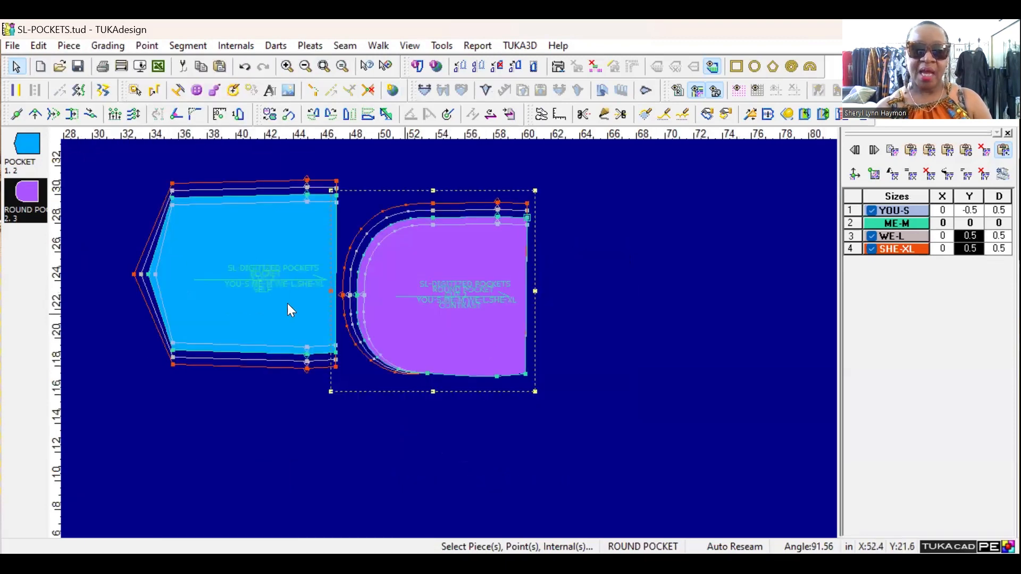
pyautogui.click(173, 353)
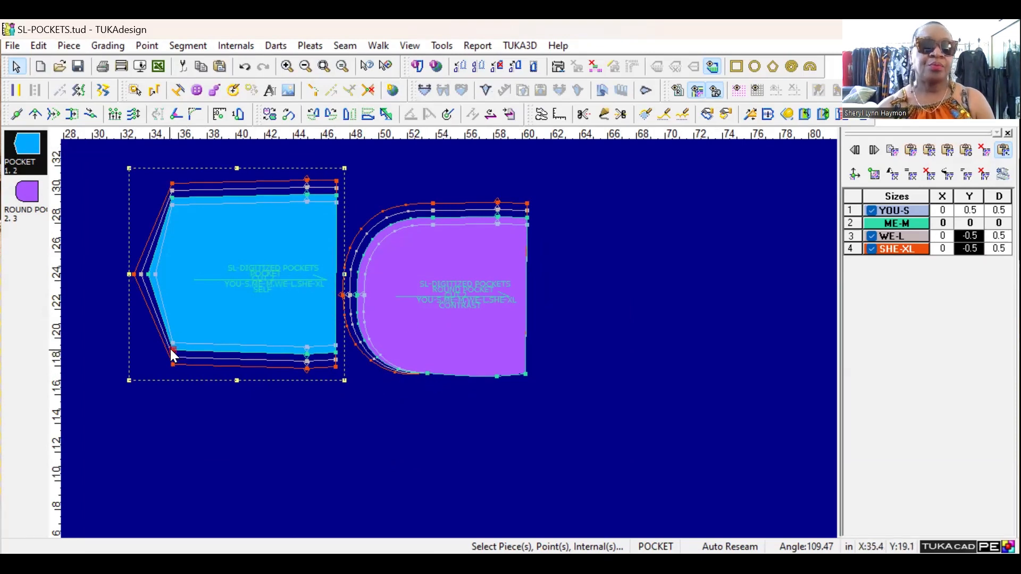
pyautogui.click(104, 45)
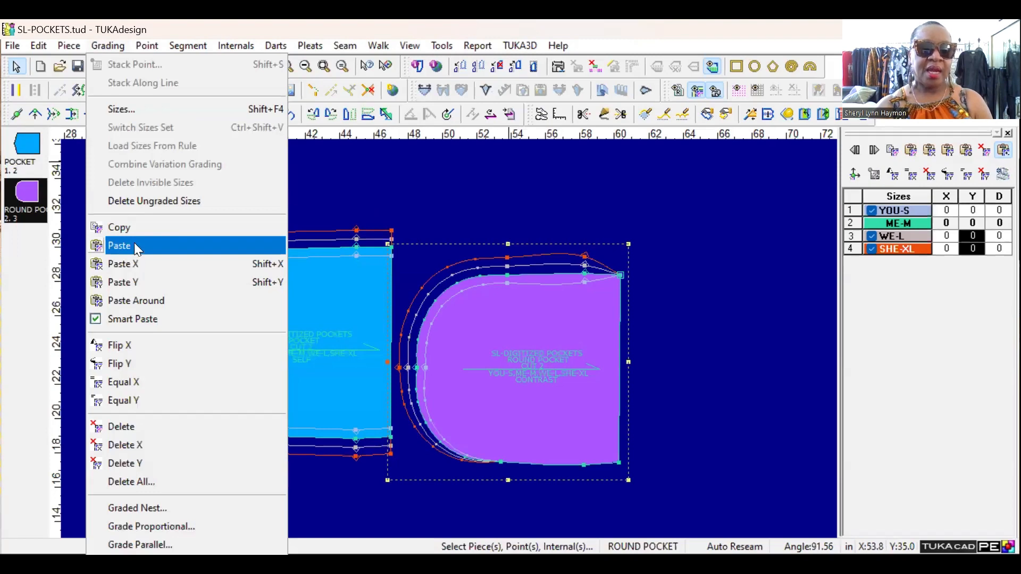
pyautogui.click(130, 228)
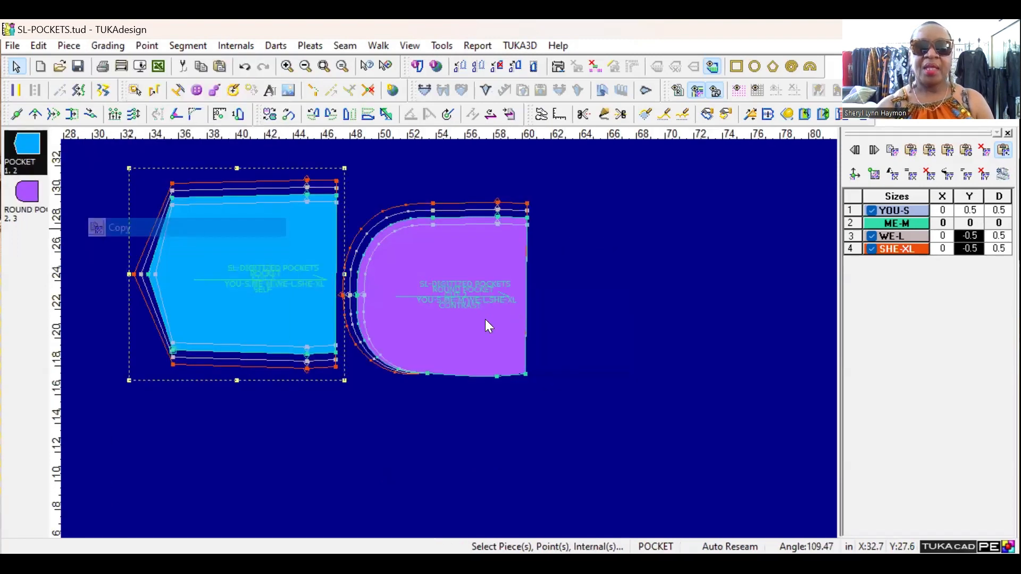
pyautogui.click(427, 372)
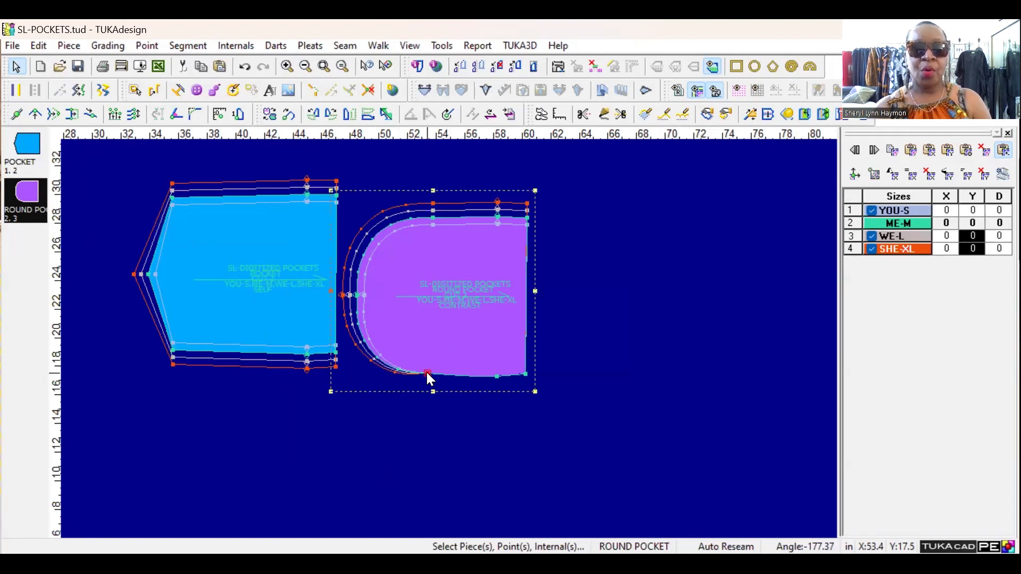
pyautogui.click(108, 45)
pyautogui.click(178, 247)
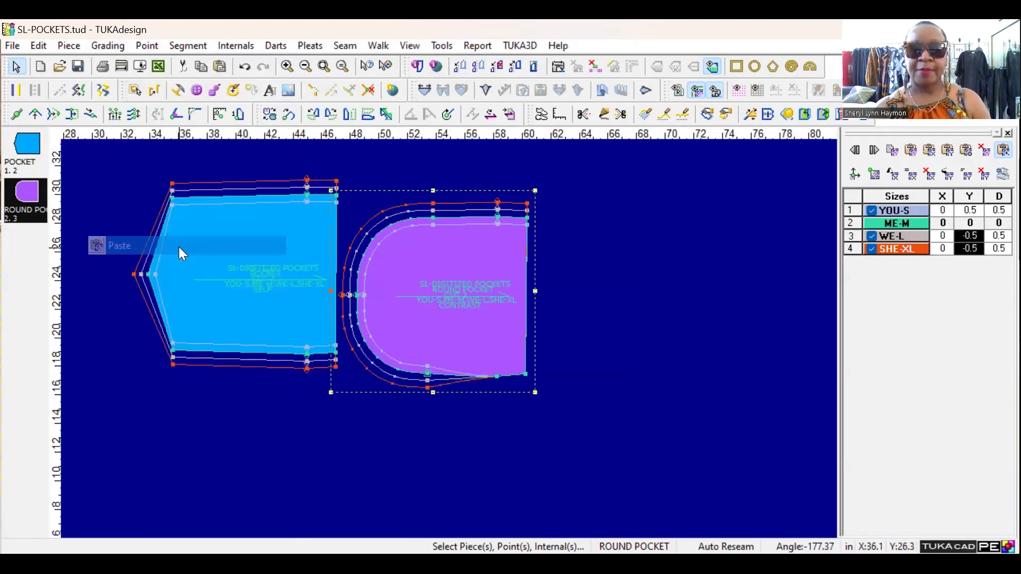
# Paste the lower-left corner's copied grading onto the round pocket's remaining lower-edge point and its lower-right corner point
pyautogui.click(496, 376)
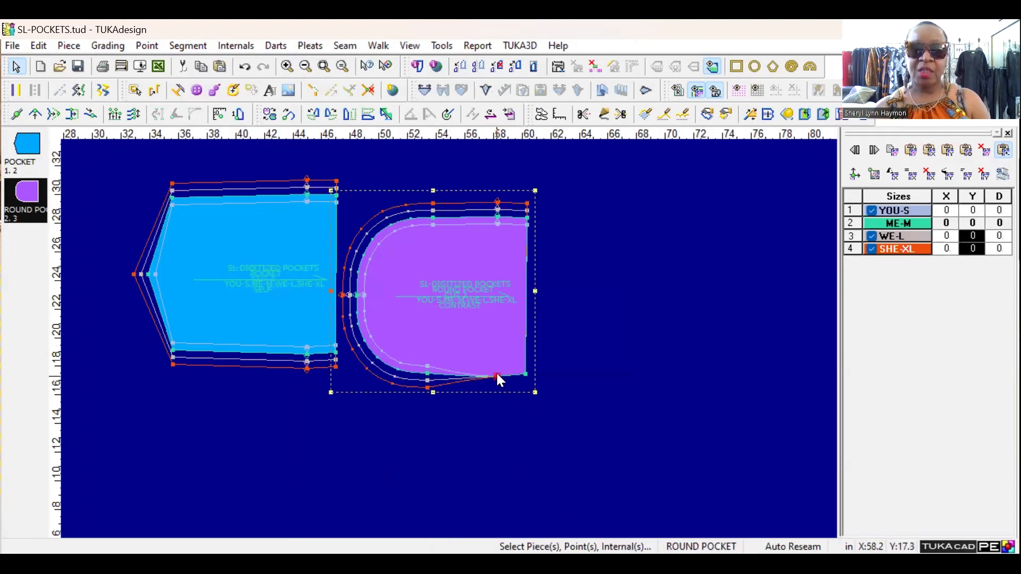
pyautogui.click(104, 47)
pyautogui.click(169, 250)
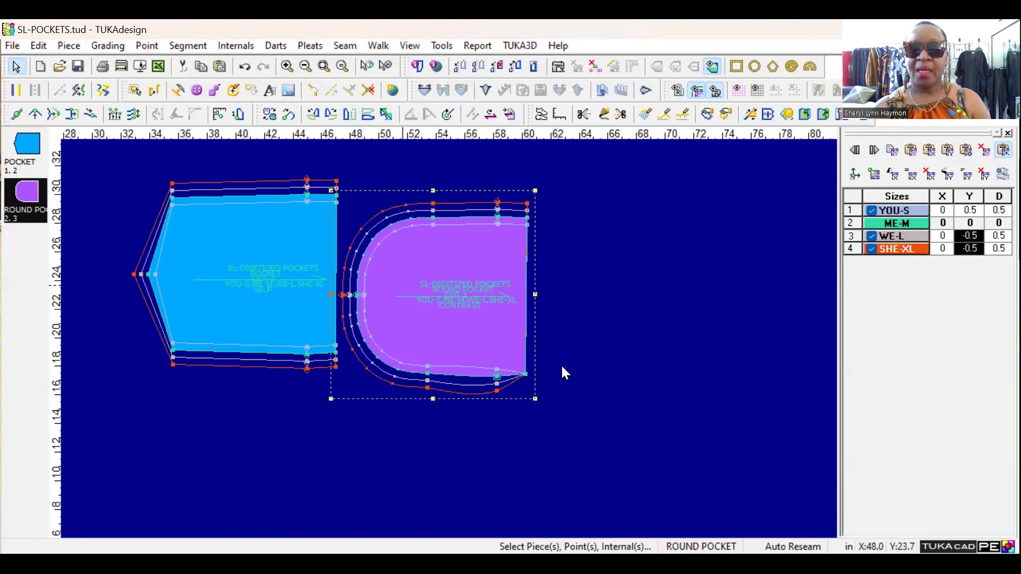
pyautogui.click(525, 374)
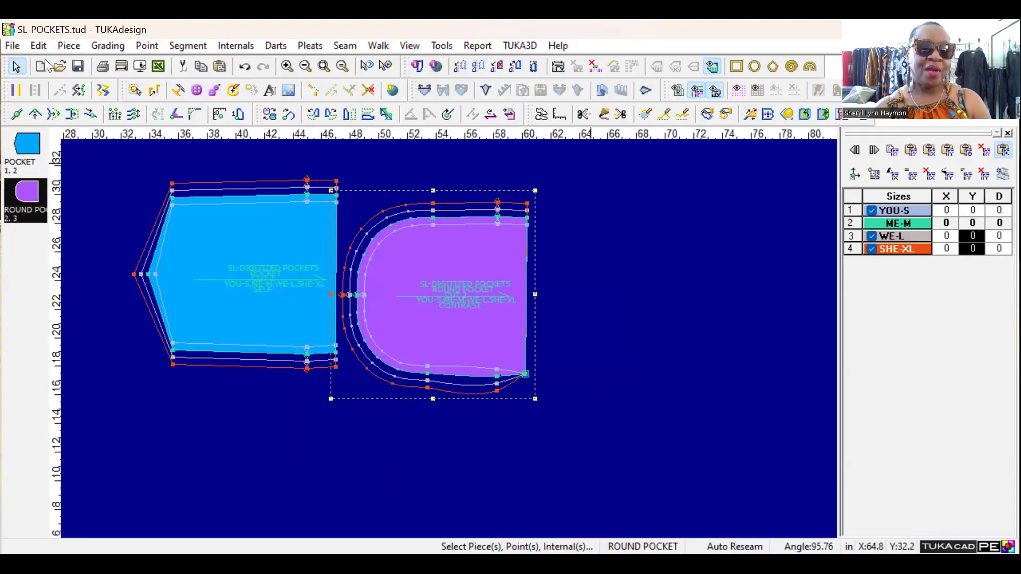
pyautogui.click(107, 46)
pyautogui.click(161, 244)
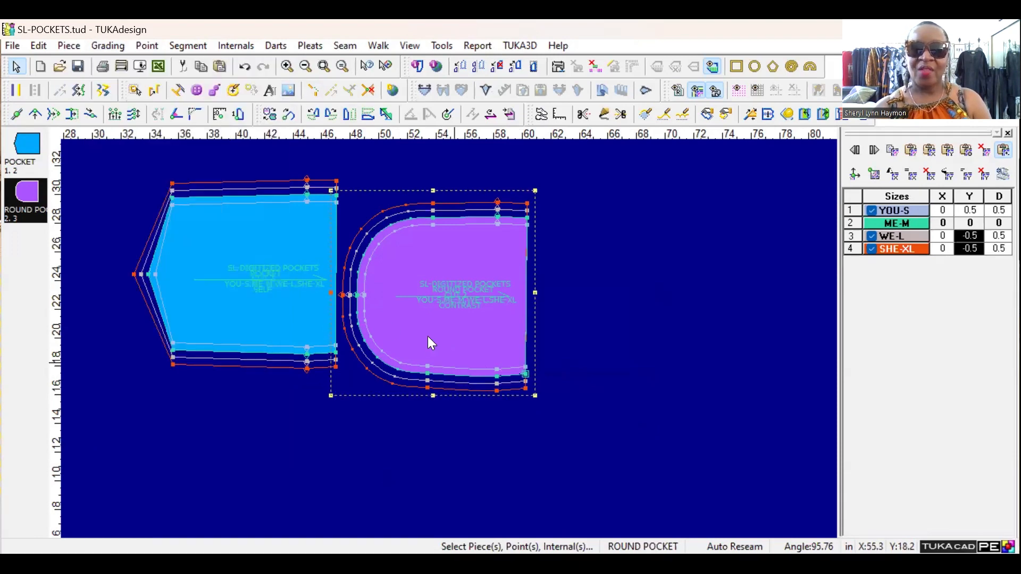